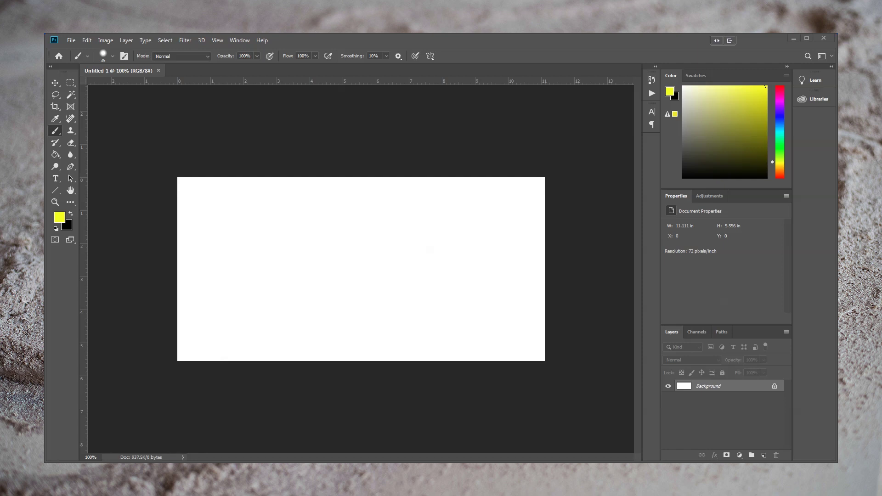
- Reset the colours to default black and white and draw a black circle about 300 px wide in the canvas's left half
key("d")
key("u")
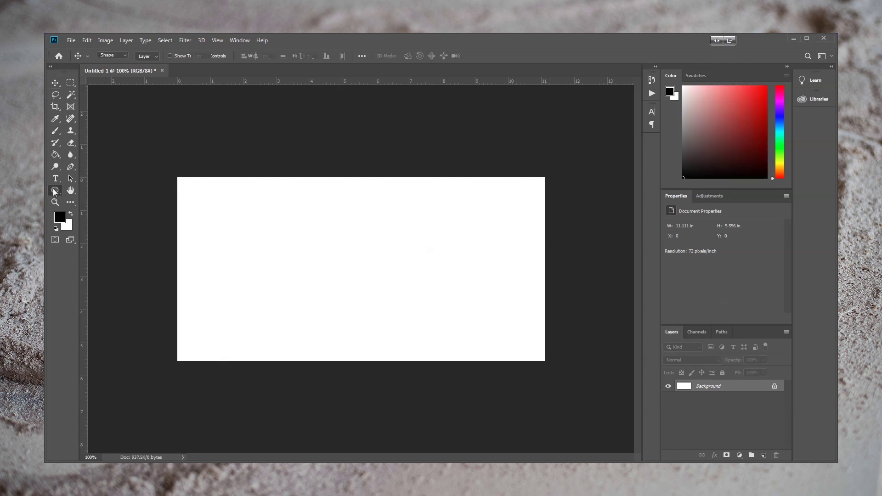
left_click_drag(267, 262, 336, 331)
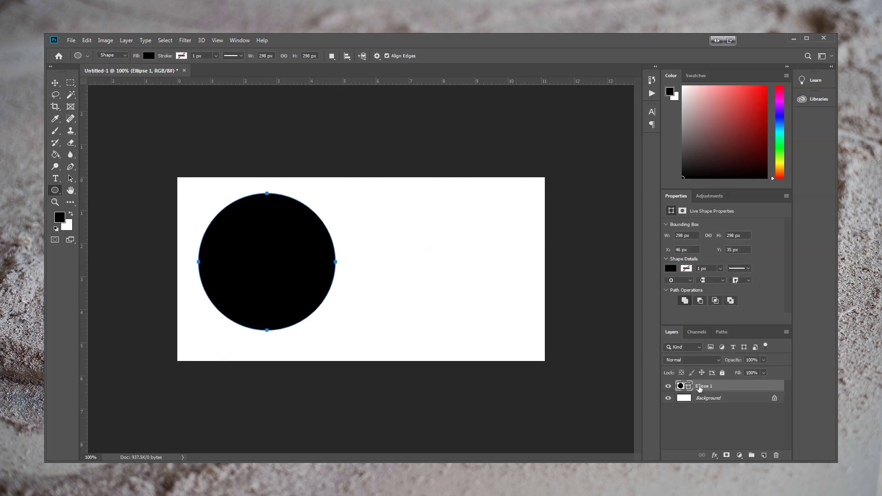
- Duplicate the Ellipse 1 layer and place the copy beside the original circle in the canvas's right half
right_click(712, 388)
left_click(737, 151)
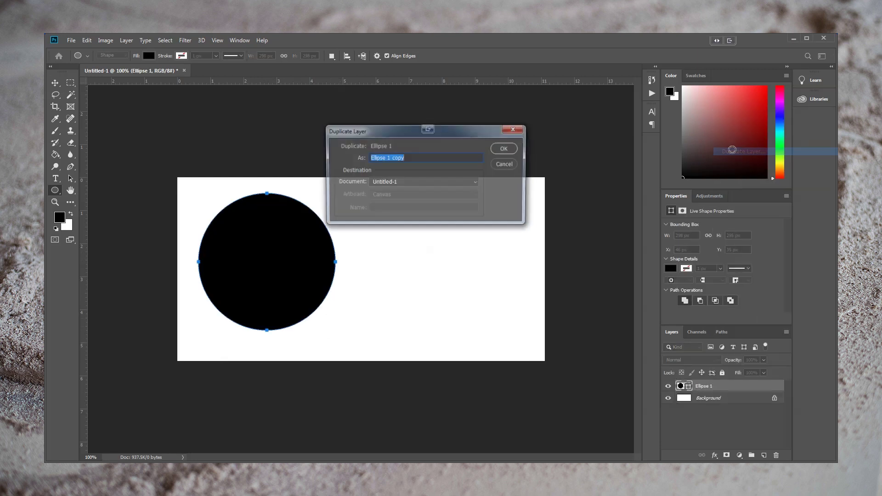
key("Return")
left_click(54, 83)
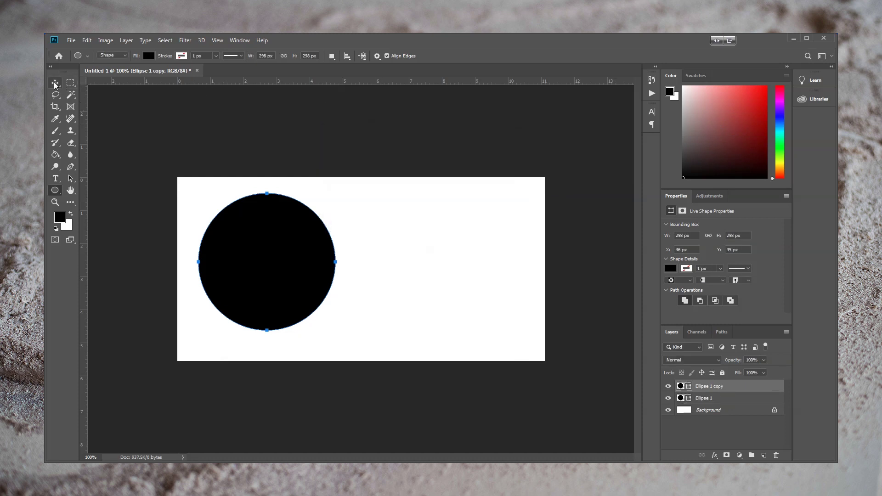
left_click_drag(227, 246, 406, 266)
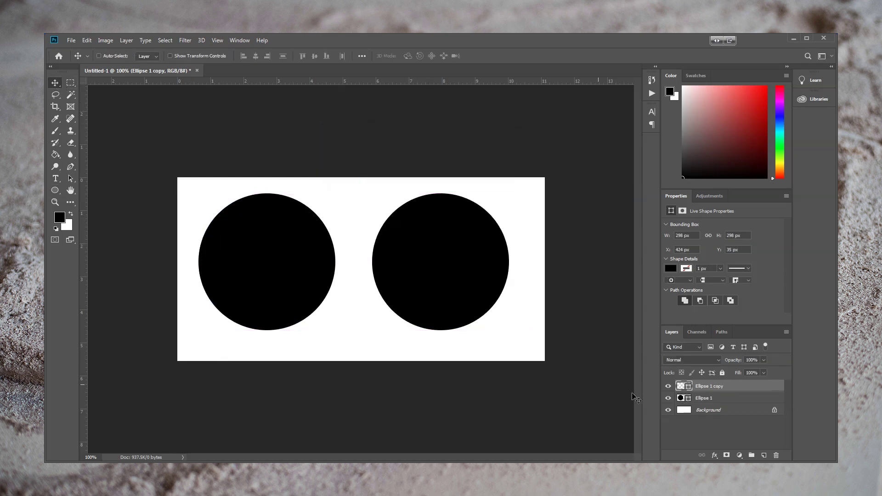
- Rasterize the Ellipse 1 layer
left_click(725, 399)
right_click(717, 399)
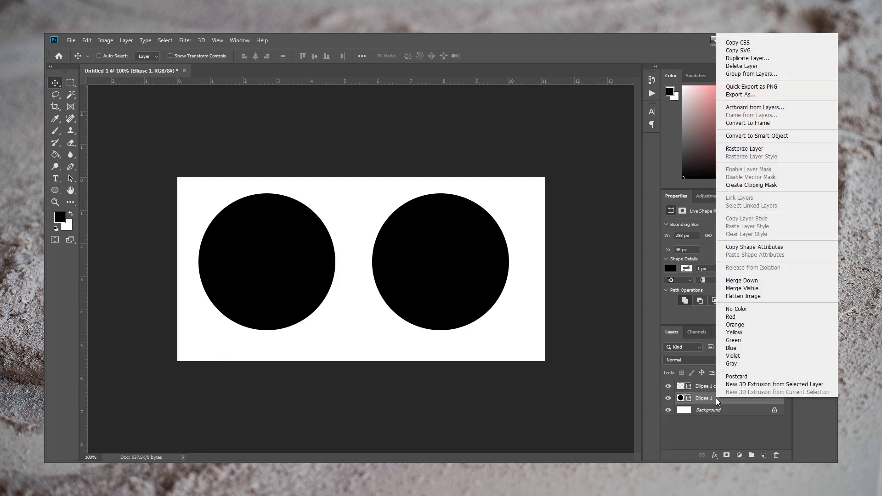
left_click(760, 149)
key("u")
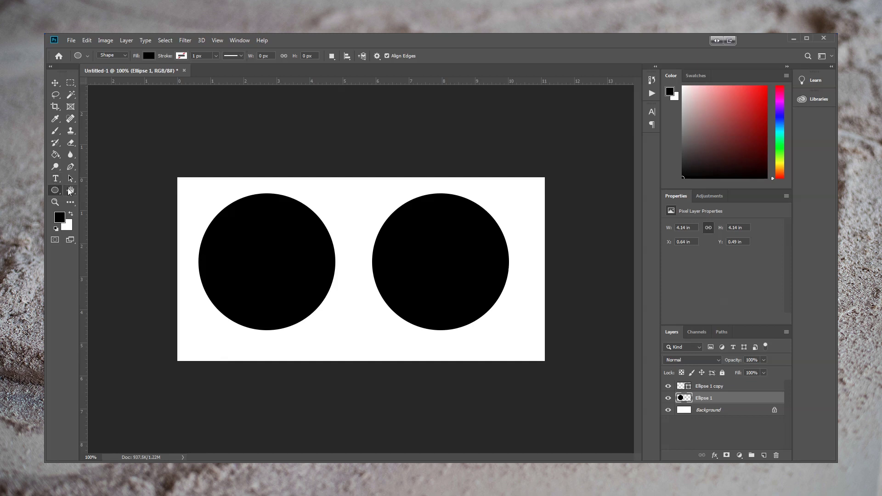
- Examine the edges of the two circles at pixel level and return to 100% view
left_click(54, 202)
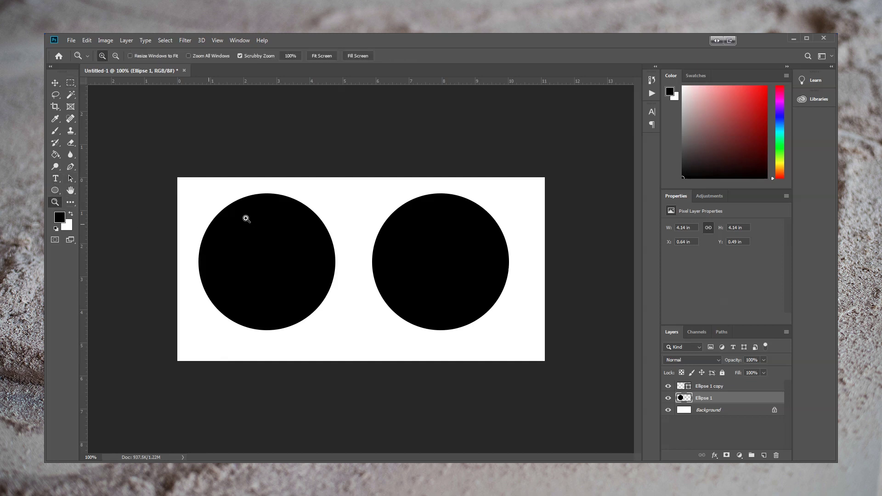
left_click_drag(357, 241, 460, 292)
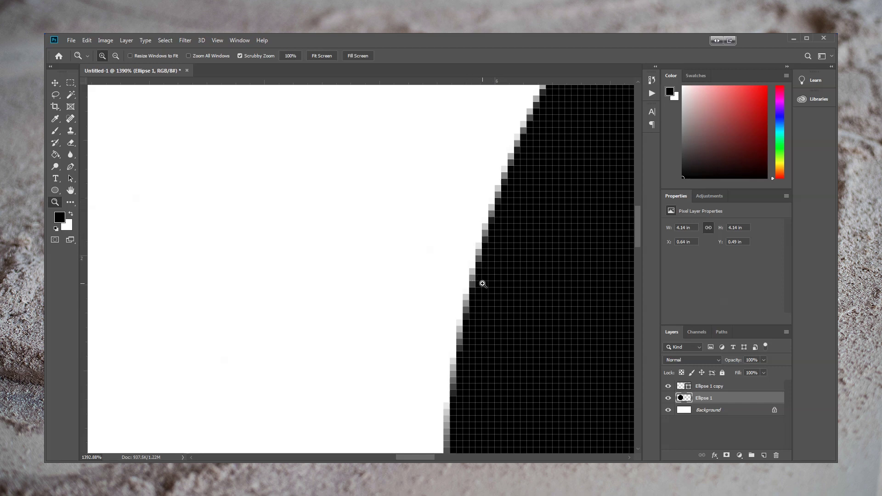
left_click_drag(417, 458, 384, 459)
right_click(296, 182)
left_click(312, 193)
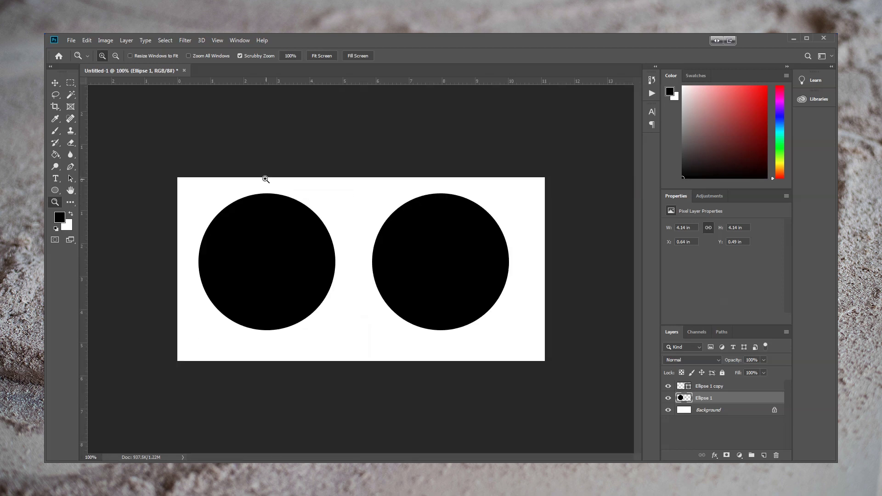
- Resize the image to a width of 80 pixels, keeping its proportions
left_click(105, 40)
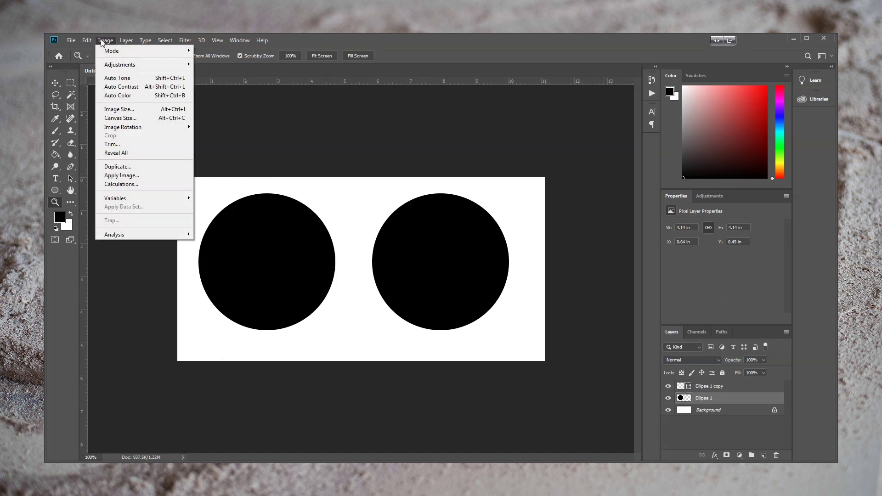
left_click(133, 112)
left_click(519, 165)
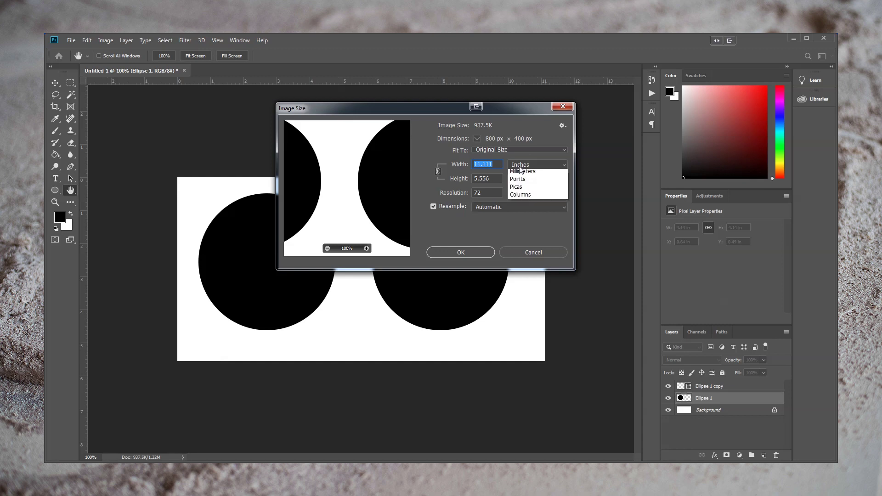
left_click(520, 182)
double_click(492, 163)
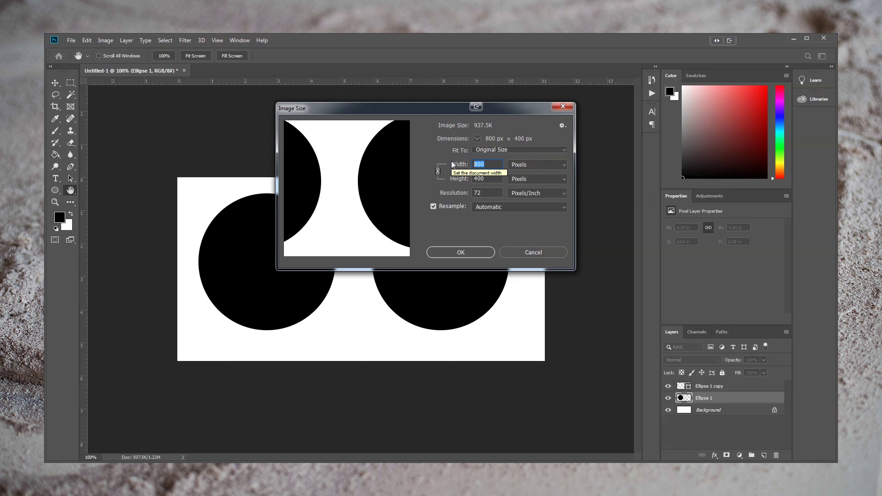
type("80")
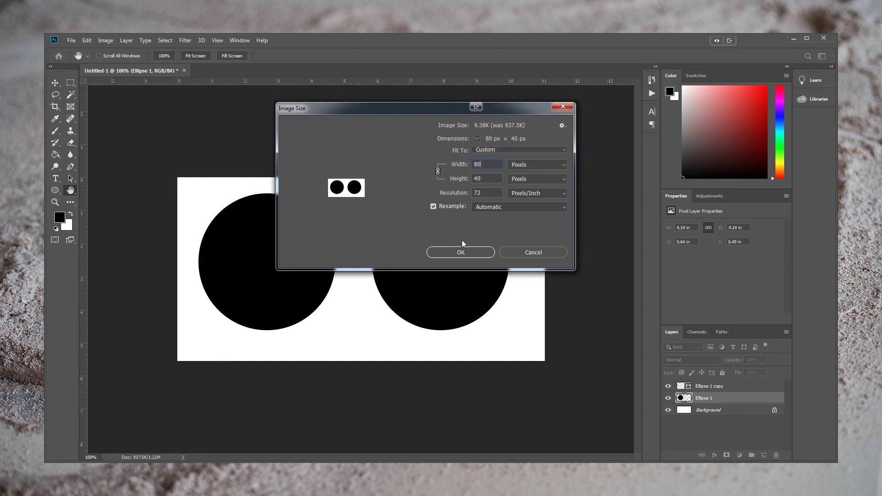
left_click(463, 252)
key("z")
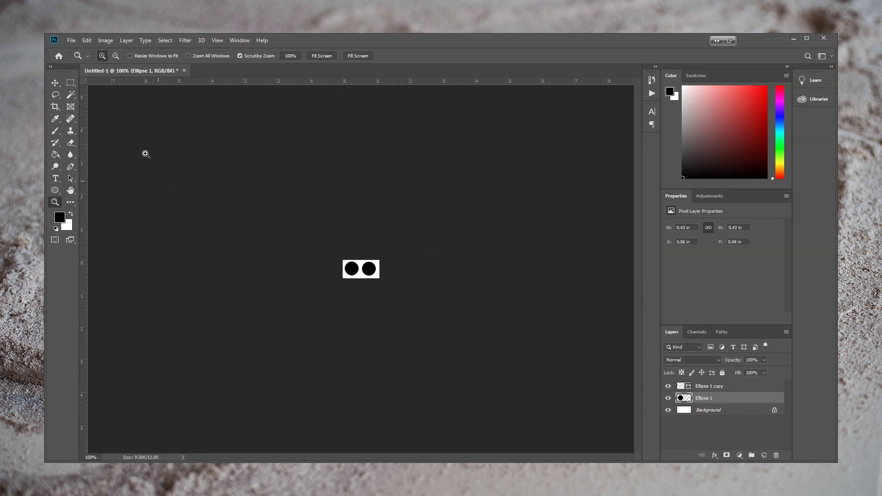
- Resize the image to a width of 800 pixels
left_click(105, 41)
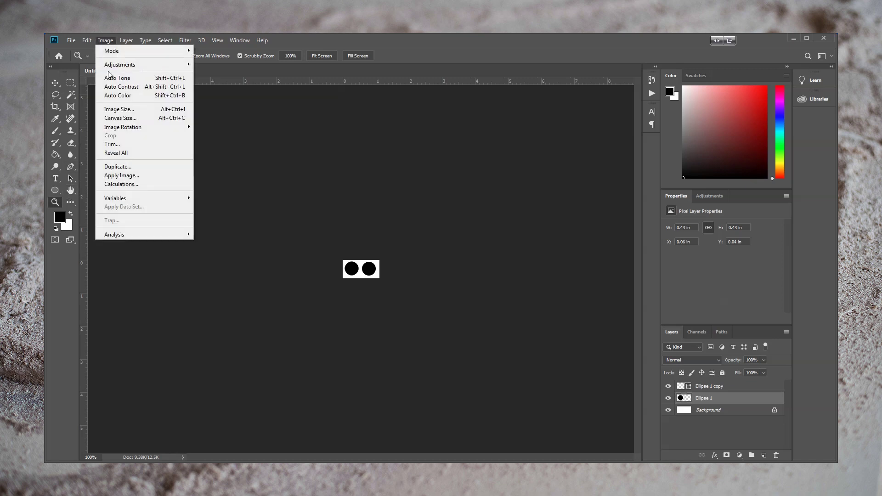
left_click(119, 109)
type("800")
key("Return")
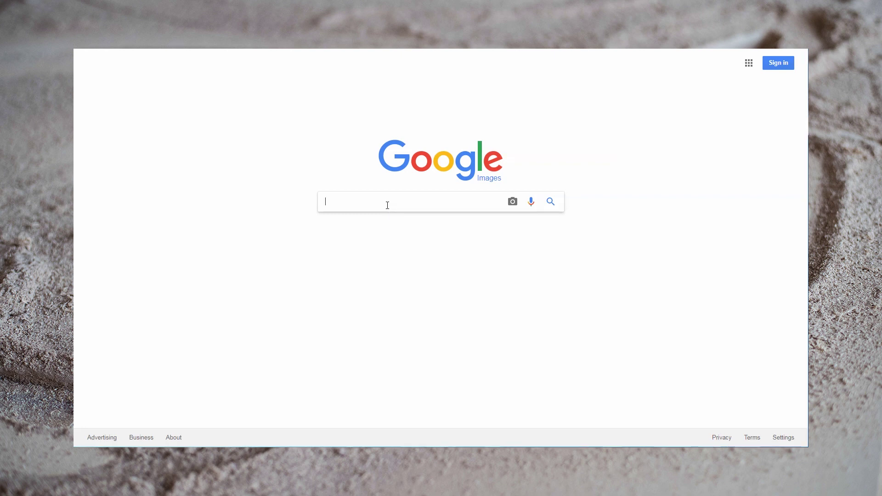
- Switch to Google Images, search for "vine vector" and, after previewing a leafy vine, choose the plain green swirl vine image
type("vine vector")
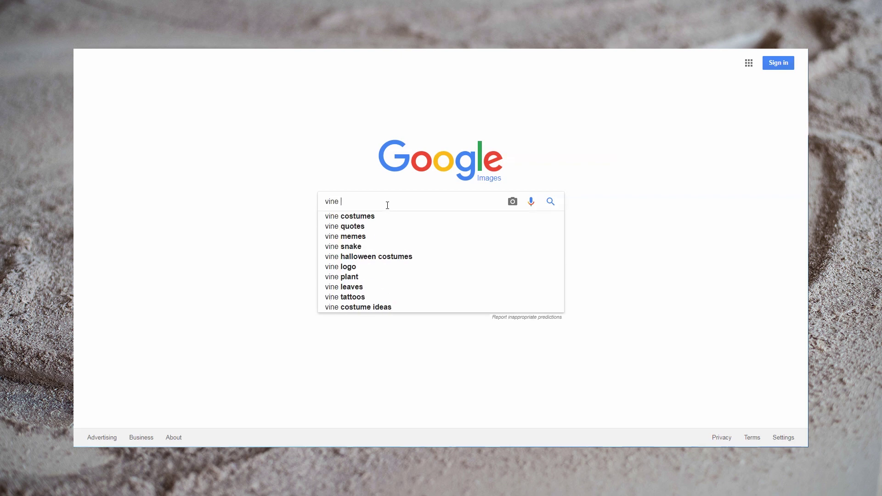
key("Return")
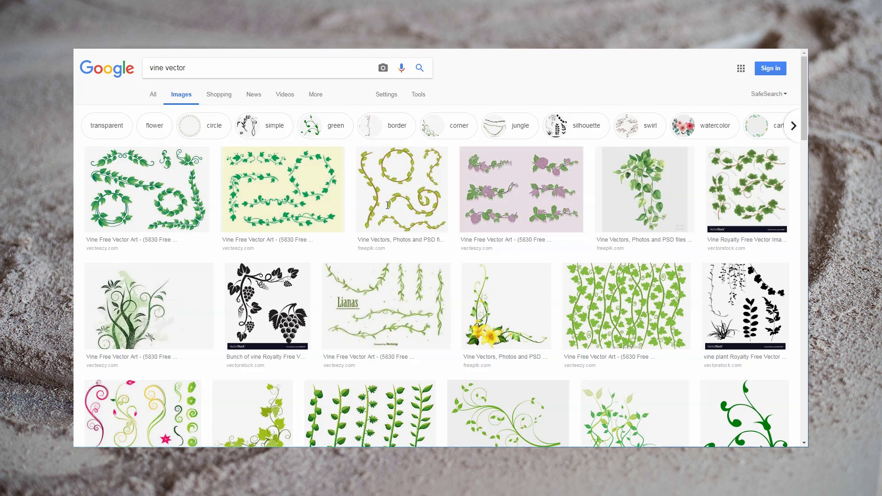
scroll(387, 206, "down", 6)
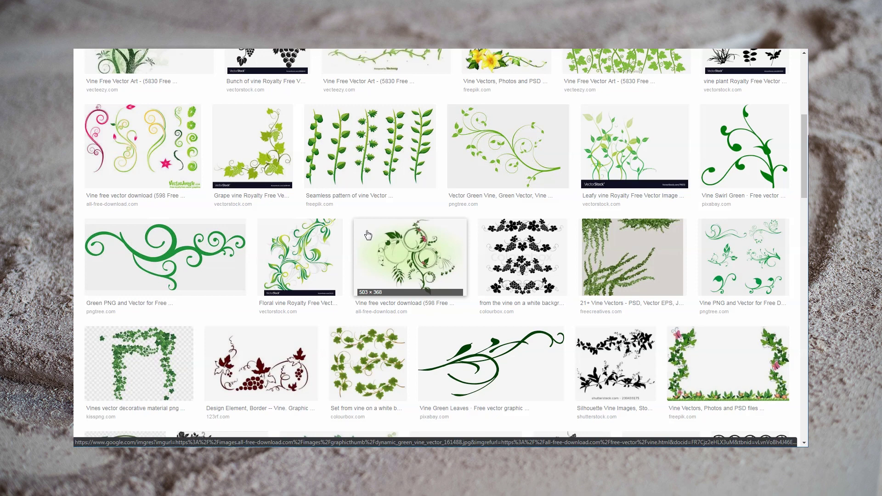
left_click(520, 118)
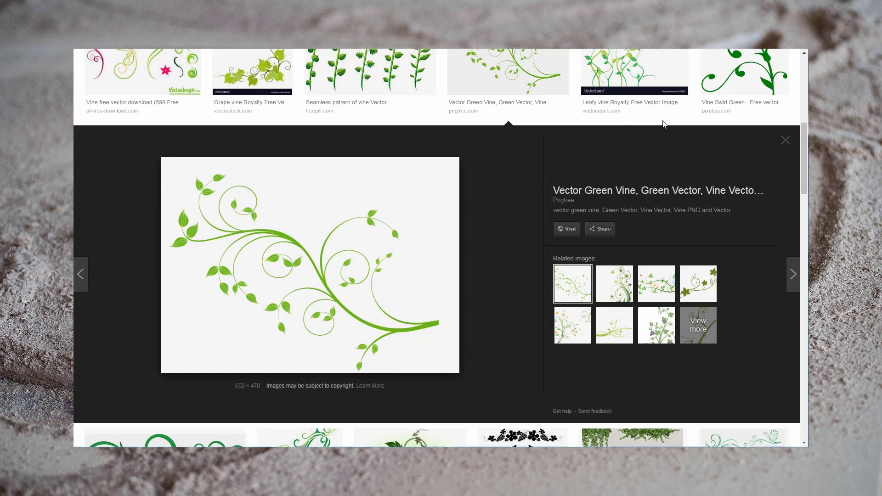
left_click(786, 139)
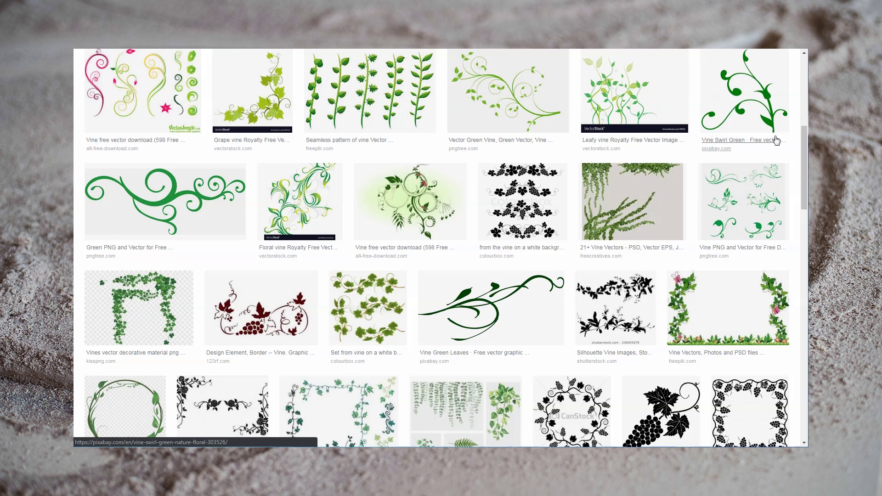
left_click(144, 184)
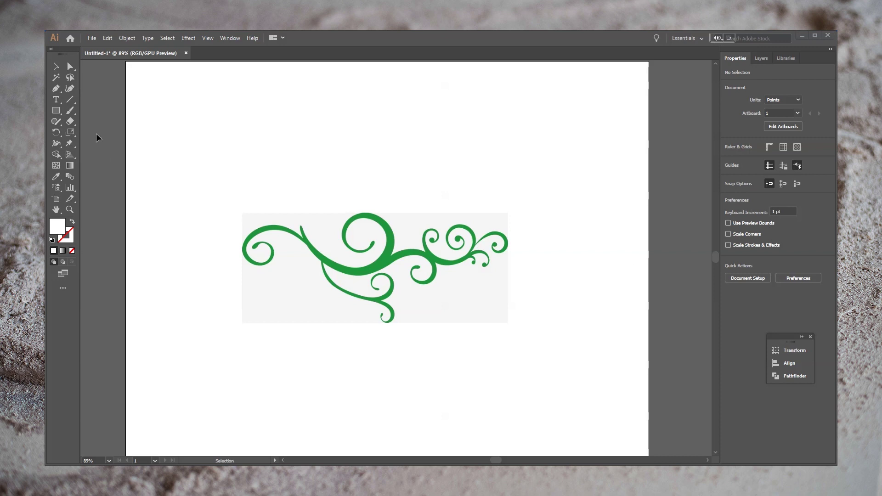
- In Illustrator, convert the green vine image to vector paths with Image Trace's Make and Expand, and deselect the result
left_click(55, 66)
left_click(454, 267)
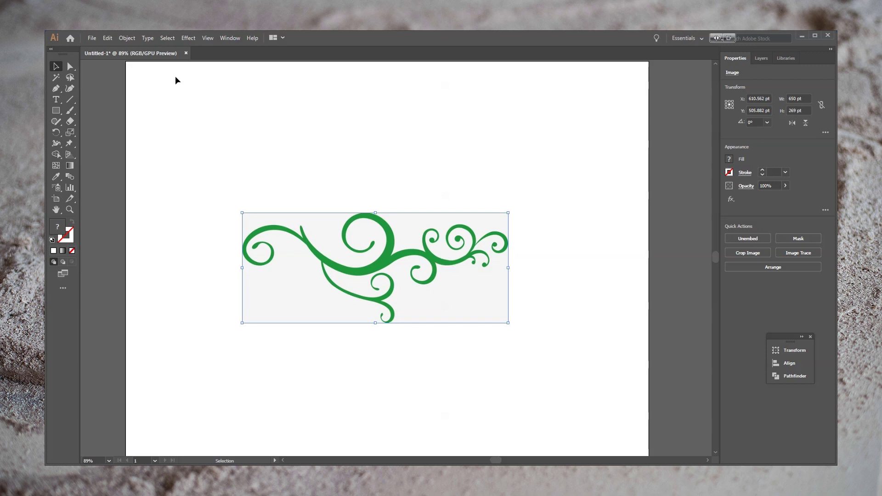
left_click(125, 39)
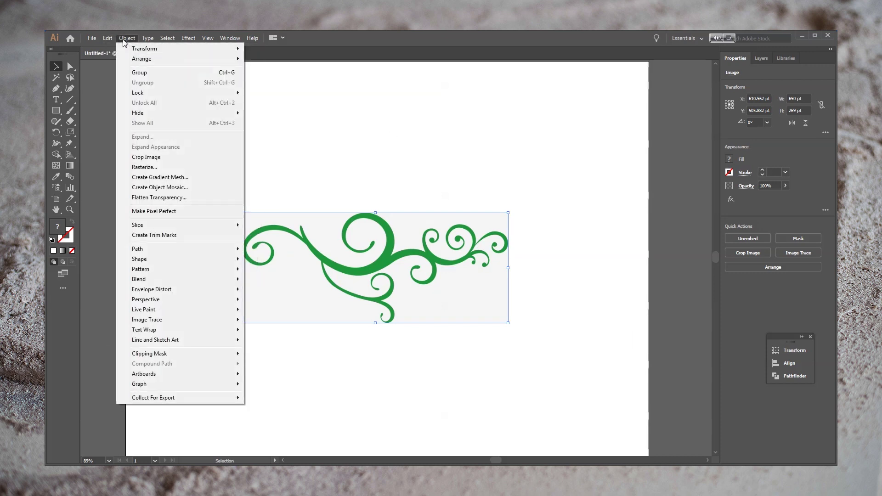
mouse_move(157, 323)
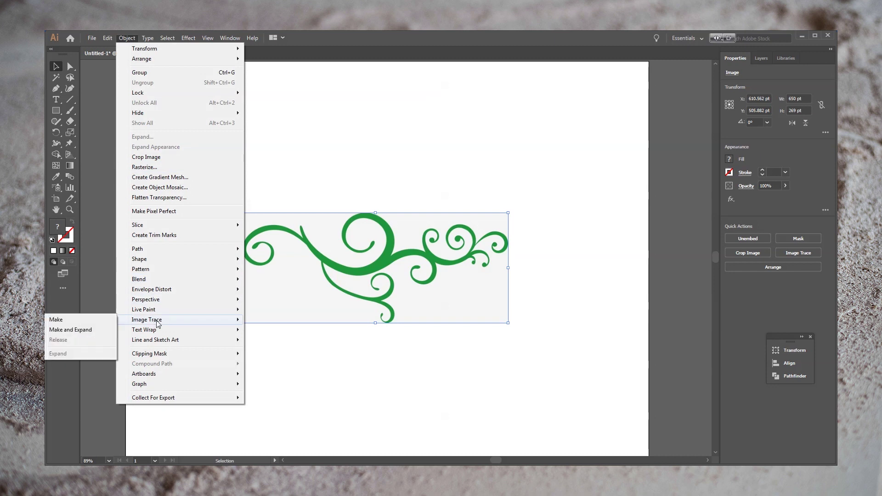
left_click(84, 330)
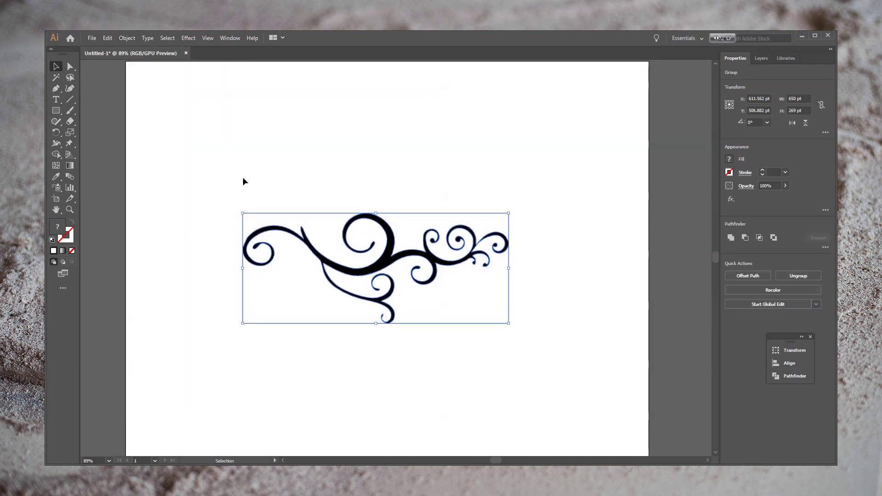
left_click(244, 181)
- Fill the white background path at the vine's lower left with red and move it clear of the vine
left_click(72, 68)
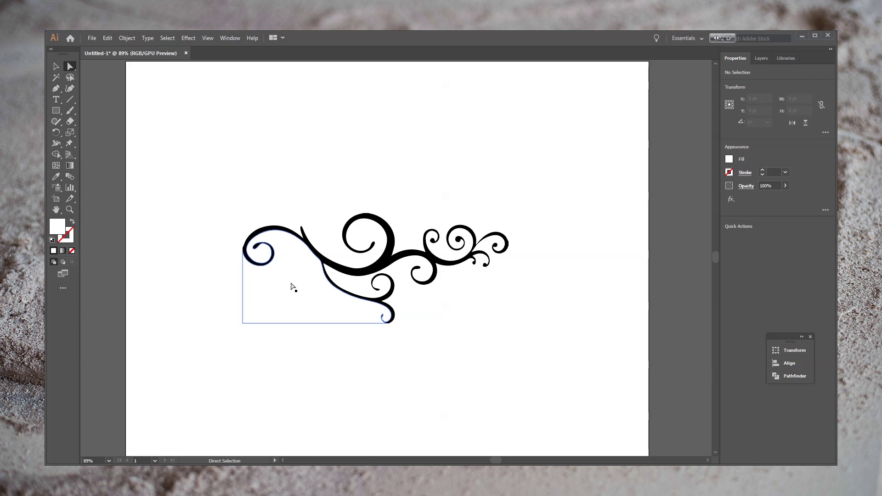
left_click(301, 300)
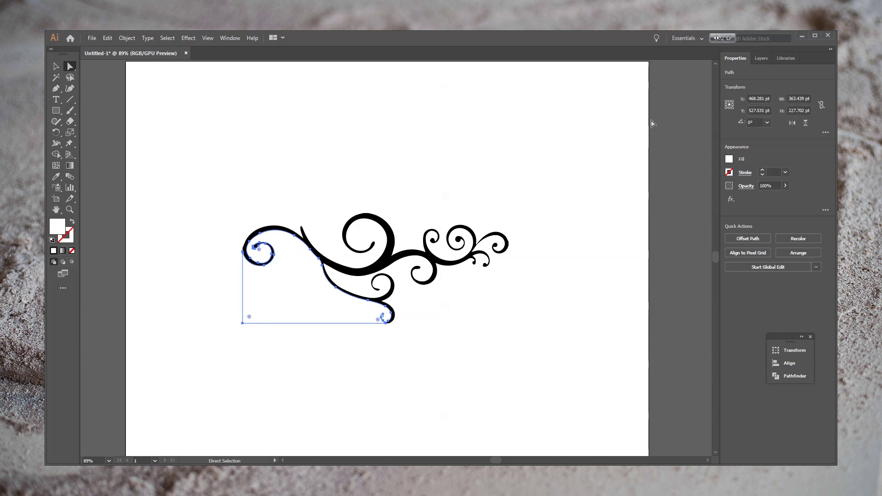
left_click(729, 160)
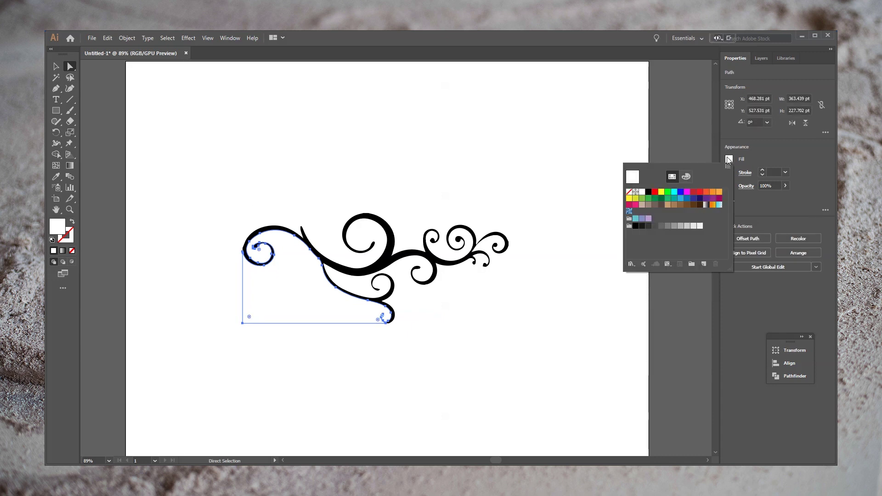
left_click(655, 191)
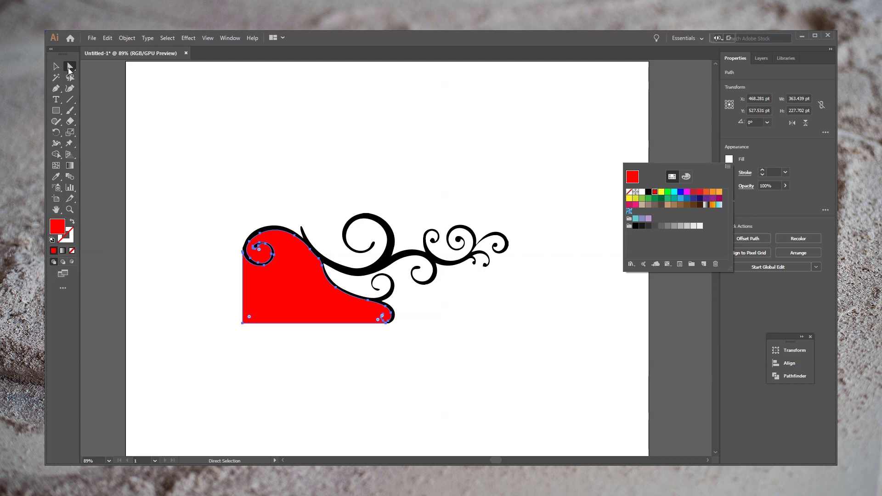
left_click(191, 275)
left_click_drag(276, 275, 225, 344)
- Fill the white background path at the vine's lower right with red and move it below the vine
left_click(362, 287)
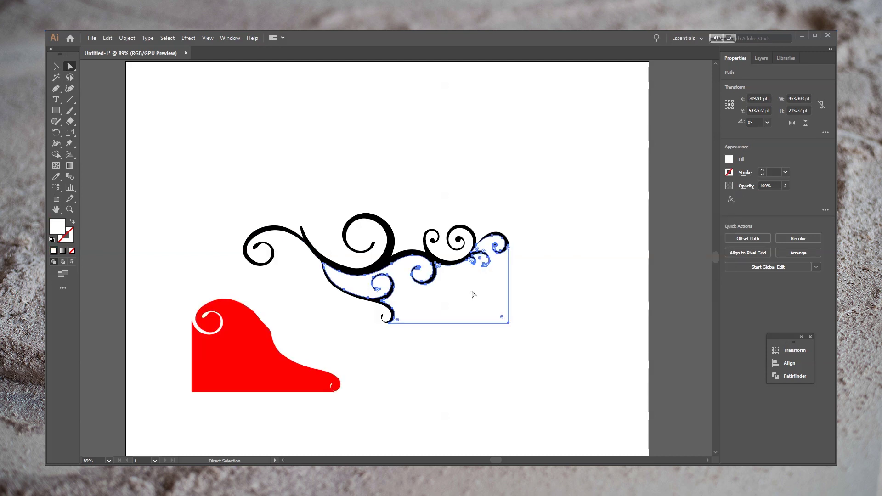
left_click(729, 159)
left_click(654, 192)
left_click(496, 366)
left_click_drag(457, 302, 516, 370)
- Fill the two white background paths along the vine's upper side with red and move them above the vine
left_click(566, 244)
left_click(432, 237)
left_click(728, 159)
left_click(654, 192)
left_click_drag(409, 228, 450, 150)
left_click(654, 191)
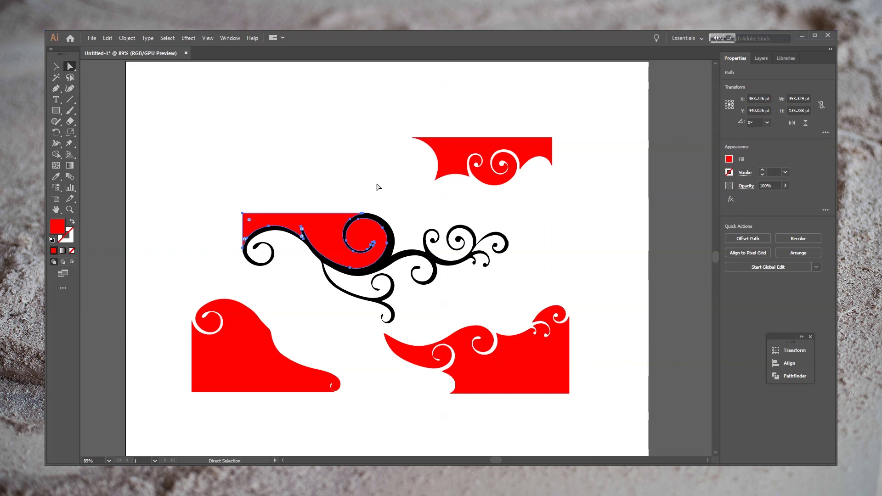
left_click_drag(363, 213, 313, 138)
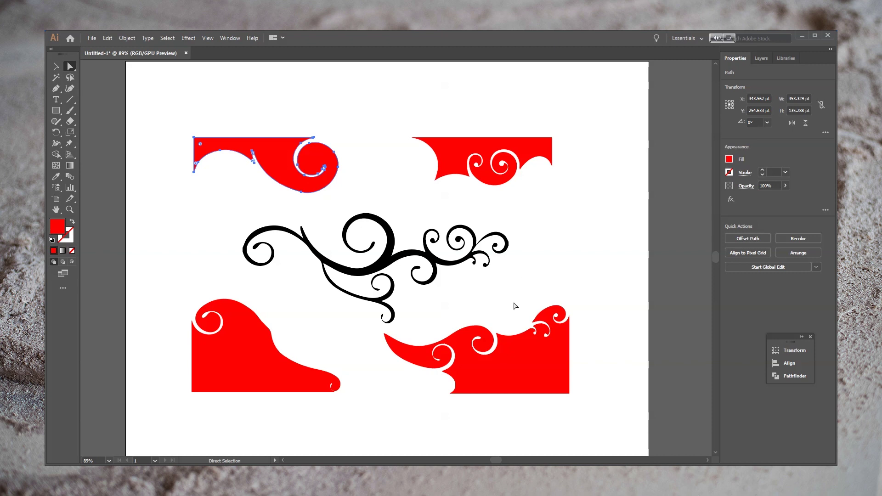
- Delete the red background shapes around the vine, keeping only the black vine paths
left_click_drag(178, 107, 527, 166)
key("Delete")
key("v")
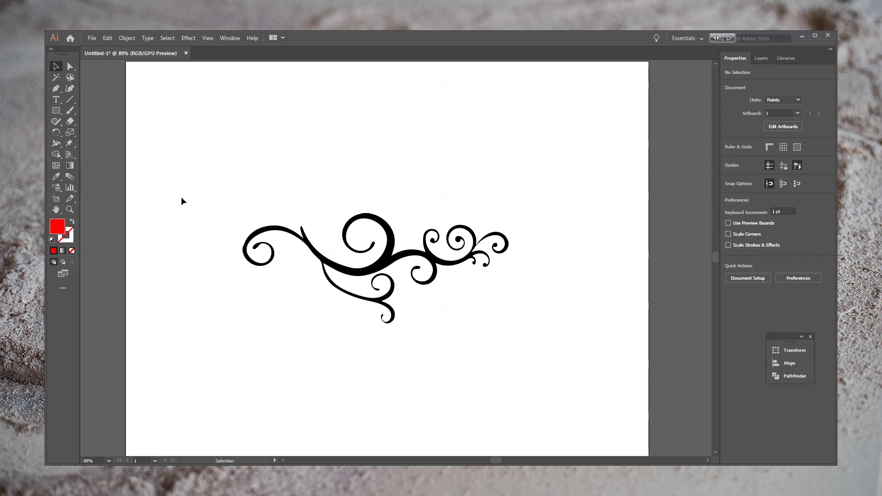
- Try pulling anchor points on the inner edge and tip of the vine's large curl inward, and undo the moves
left_click(69, 209)
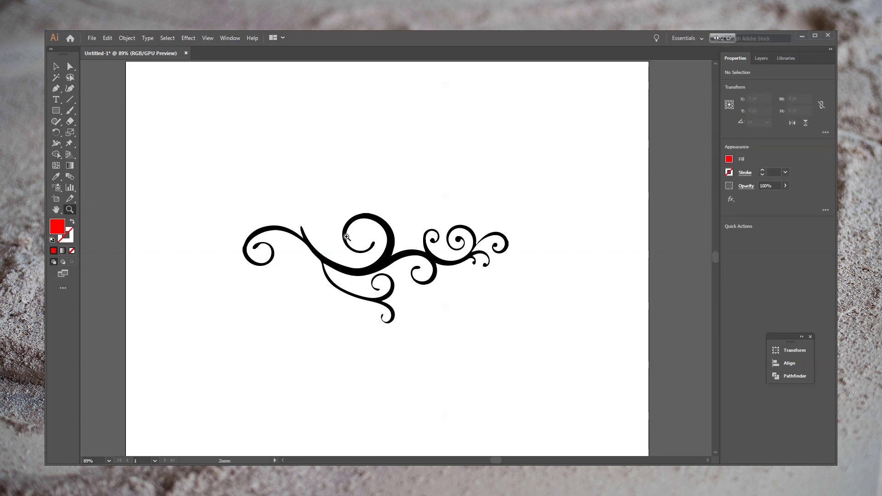
left_click(425, 305)
left_click_drag(424, 305, 557, 358)
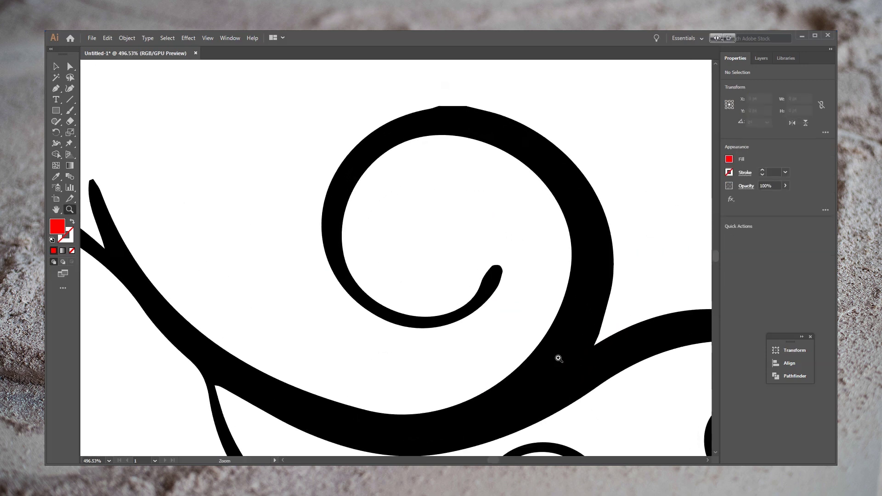
left_click(70, 66)
left_click(385, 129)
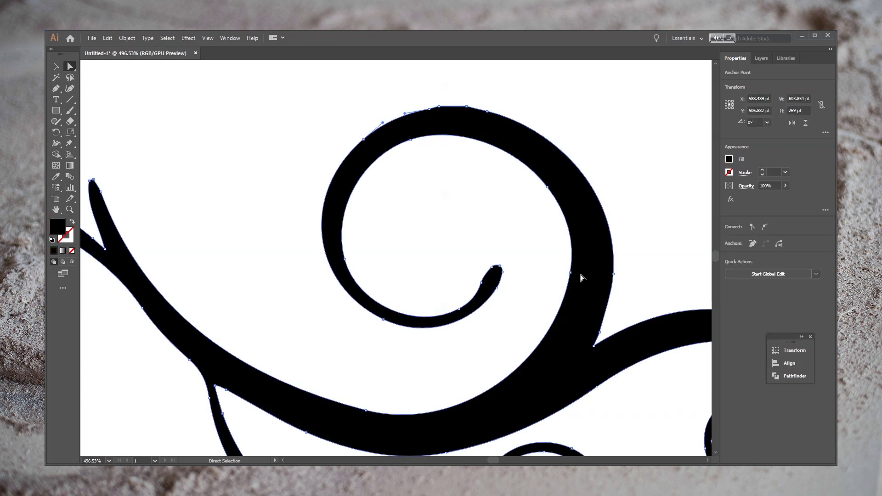
left_click_drag(570, 274, 539, 264)
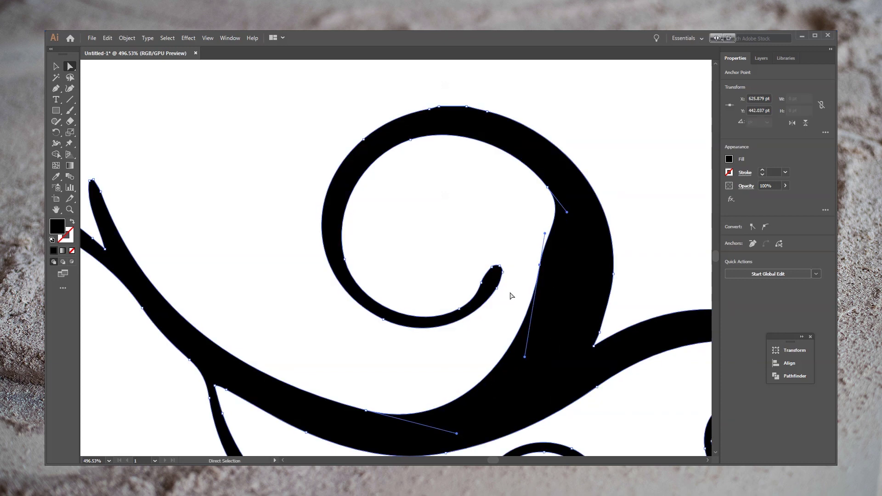
key("ctrl+z")
left_click_drag(481, 282, 434, 261)
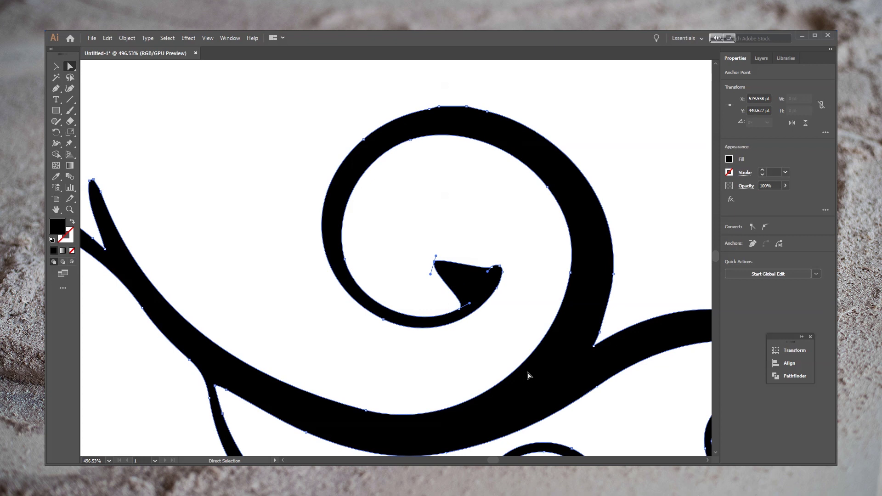
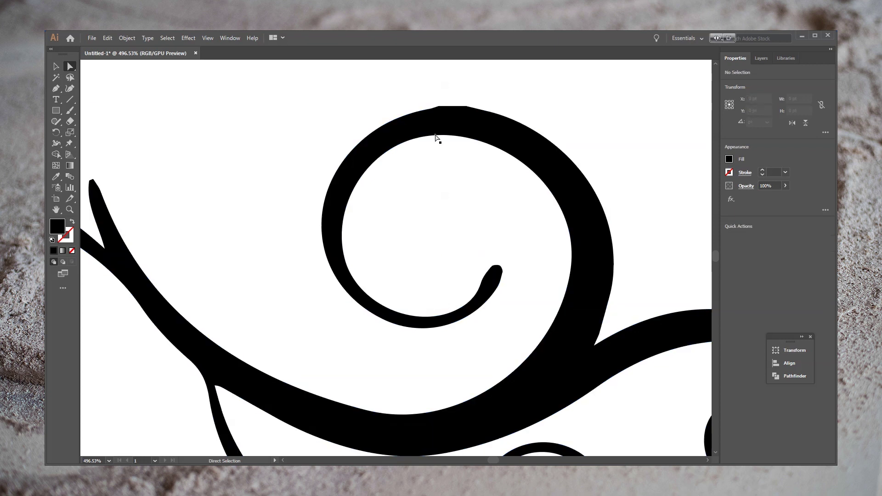
- Shift the anchor point just left of the flat top of the large curl to smooth the outline leading into it
key("z")
left_click_drag(441, 104, 629, 227)
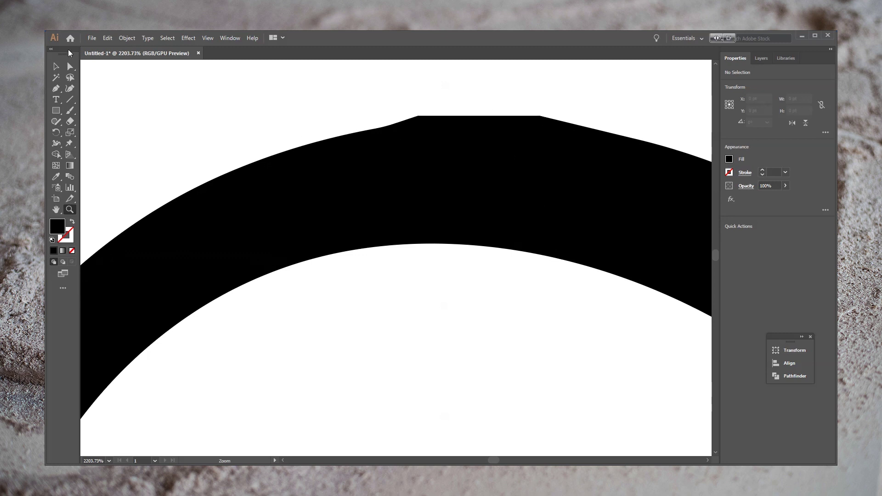
key("a")
left_click(419, 121)
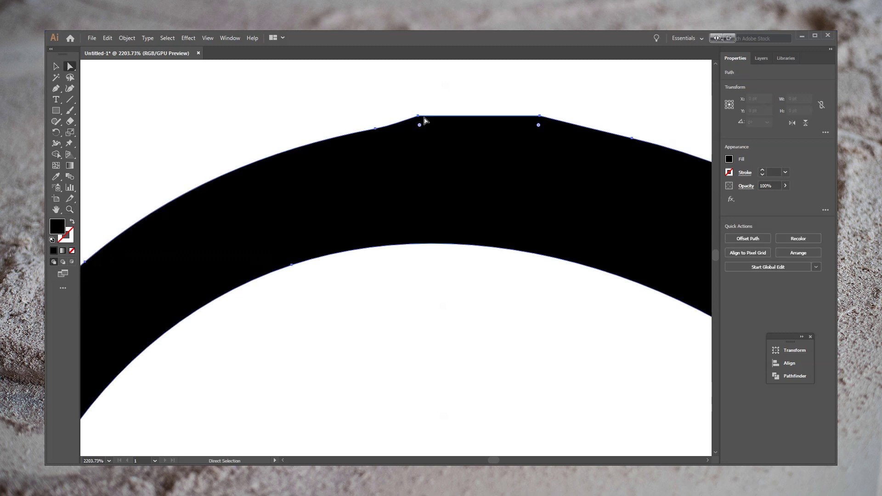
left_click_drag(419, 121, 415, 122)
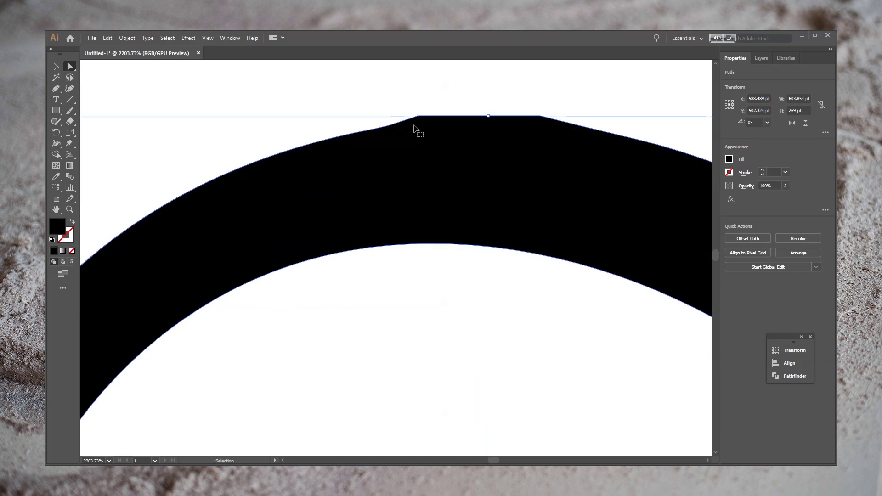
left_click(419, 120)
left_click(376, 130)
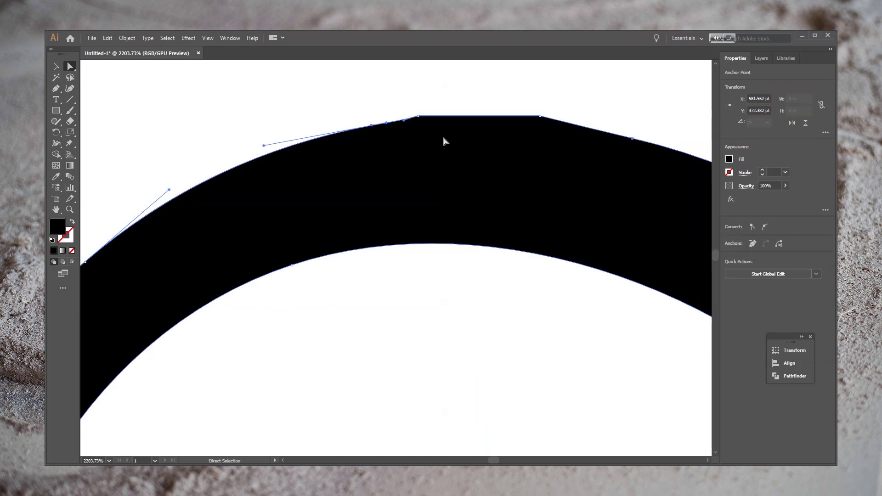
- Adjust the handle of the corner anchor at the right end of the large curl's flat top to curve the adjoining segment
left_click(540, 116)
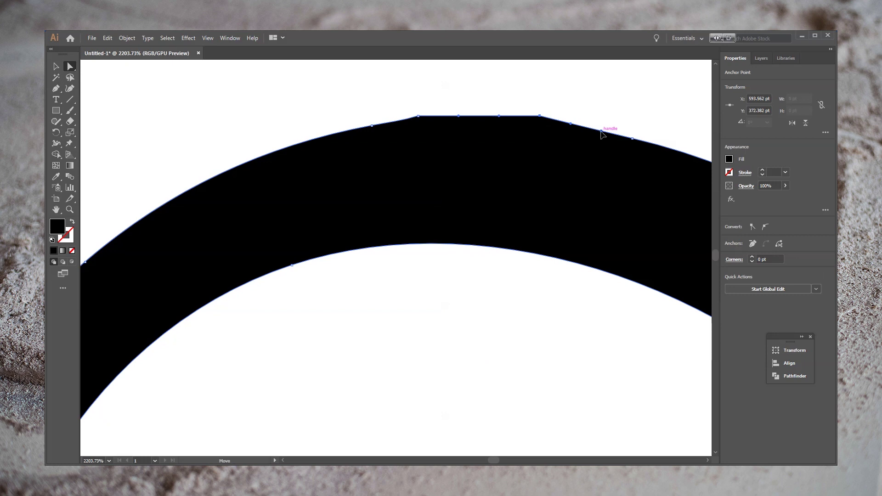
left_click(572, 127)
left_click(441, 269)
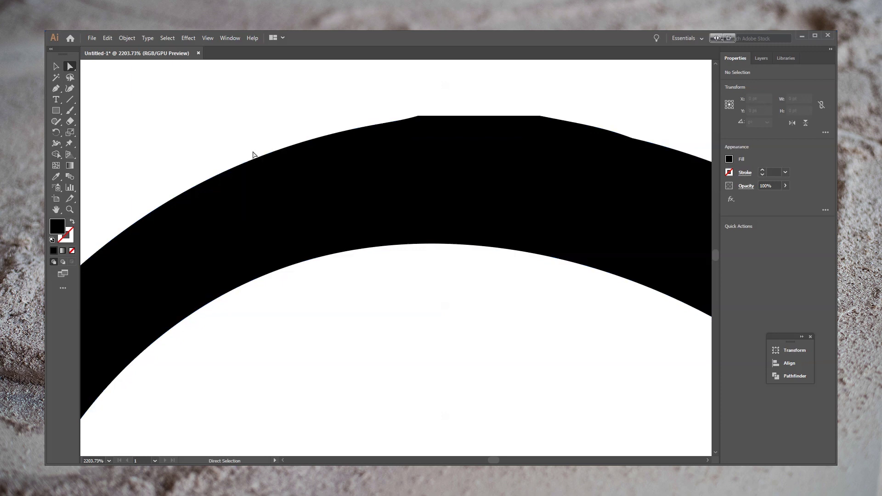
- Save the cleaned vine in SVG format under the file name Illustrator in the Vectors folder
left_click(70, 210)
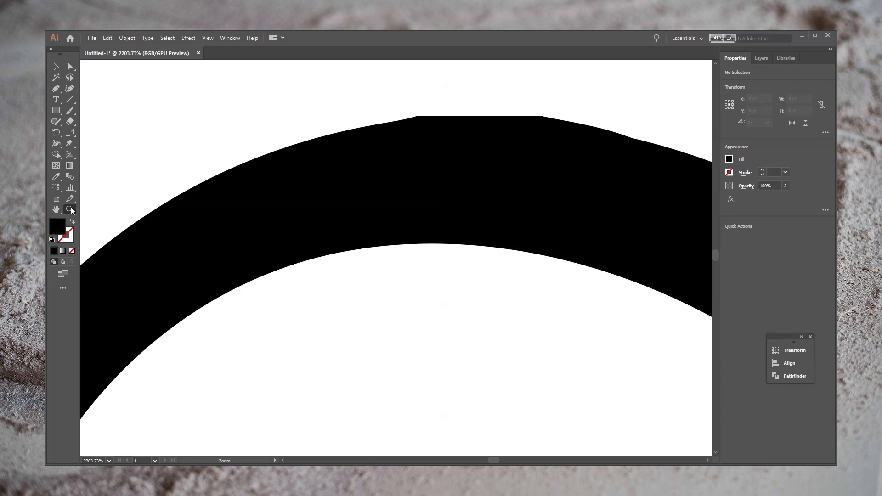
left_click(427, 289, "alt")
left_click(380, 297, "alt")
left_click(384, 296, "alt")
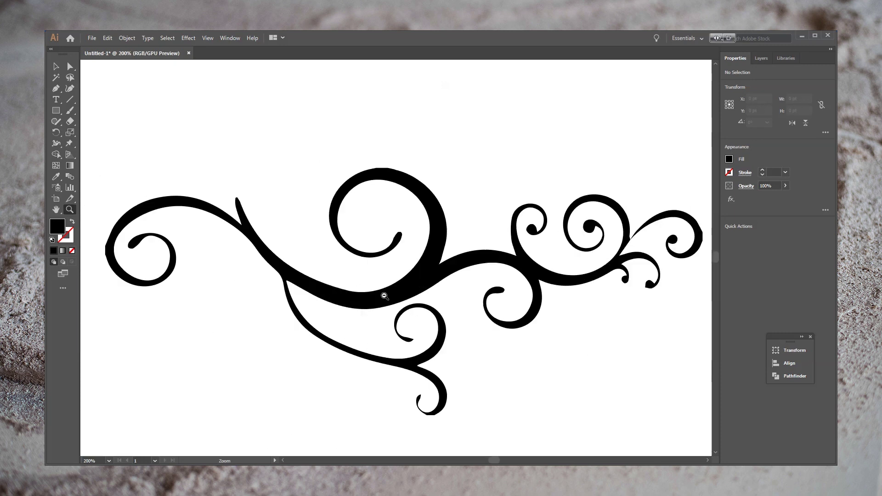
left_click(92, 37)
left_click(109, 123)
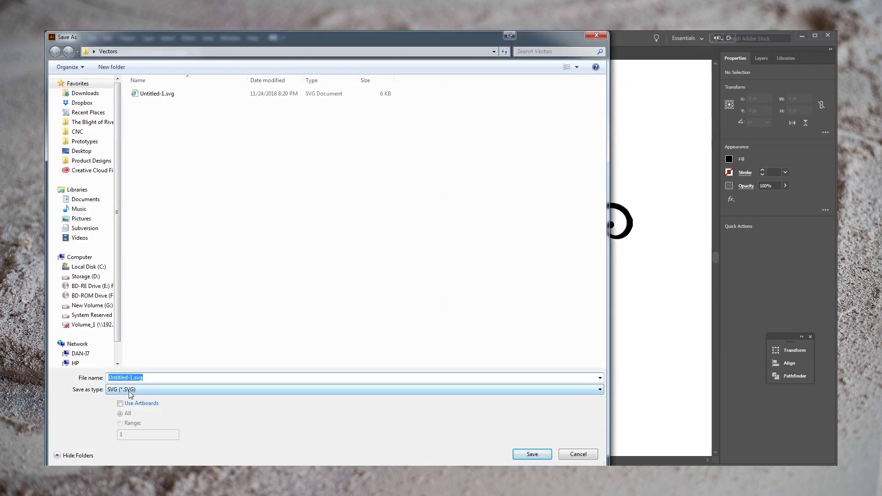
key("BackSpace")
type("Illustr")
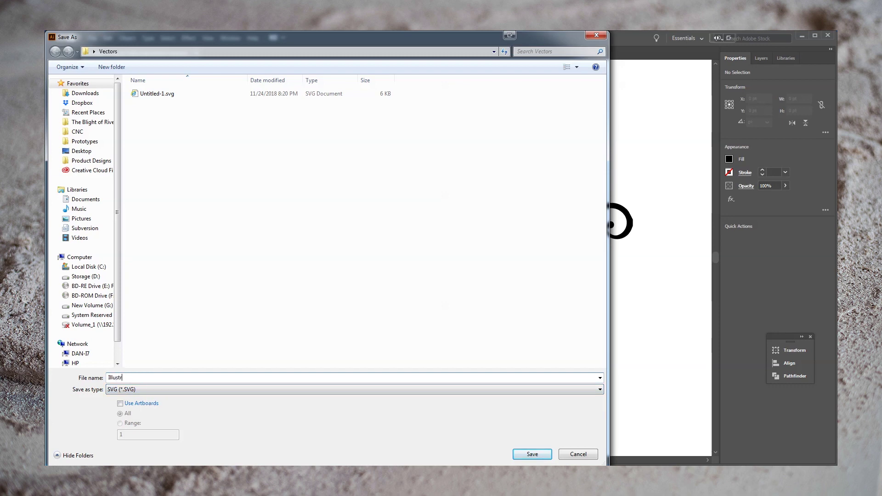
type("ato")
key("Return")
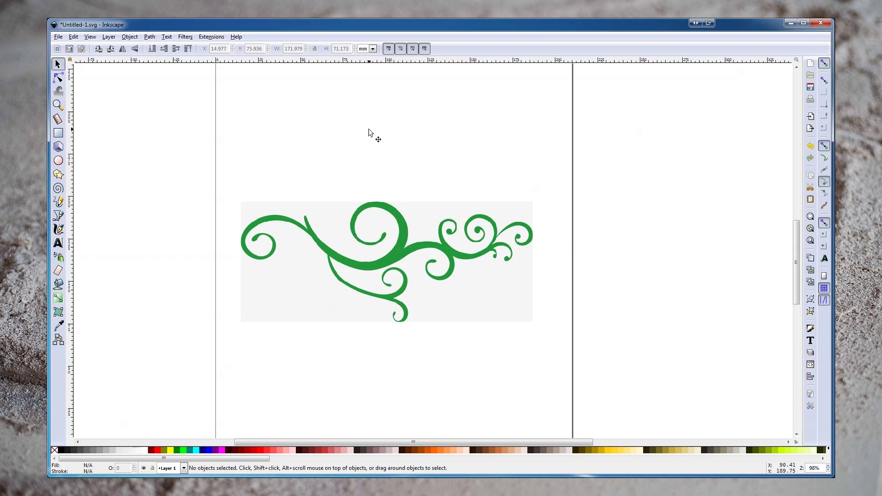
- Switch to Inkscape and trace the green vine image into a path using Trace Bitmap with the single-scan Brightness cutoff mode
left_click(379, 249)
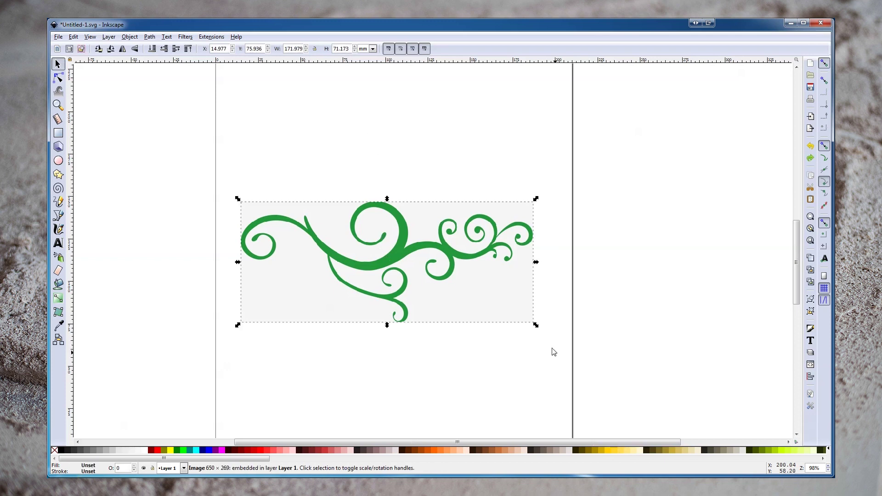
left_click(148, 38)
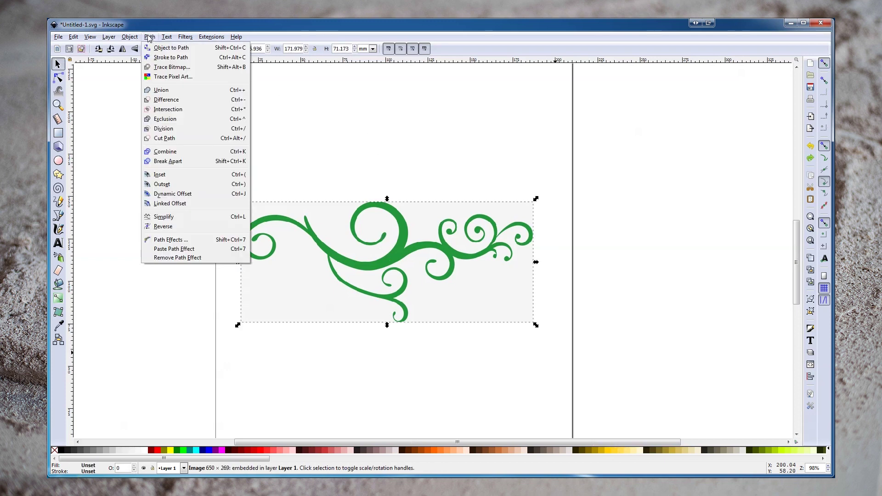
left_click(163, 68)
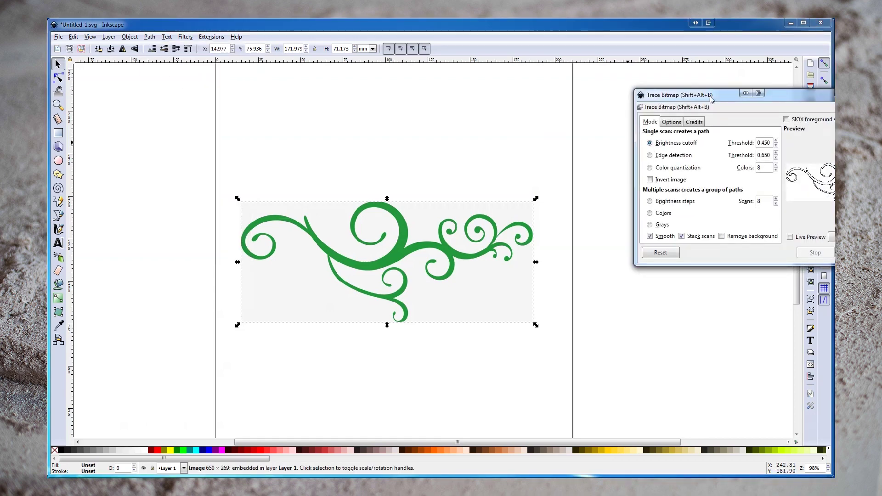
left_click_drag(711, 96, 641, 103)
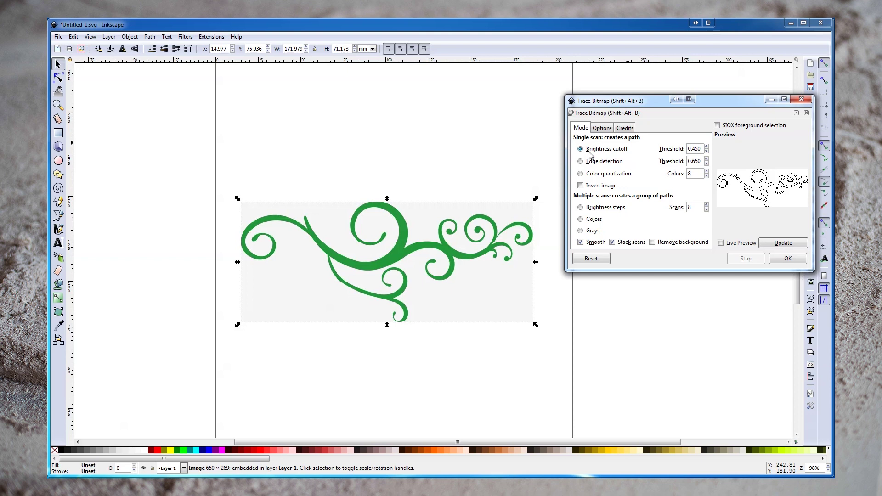
left_click(783, 242)
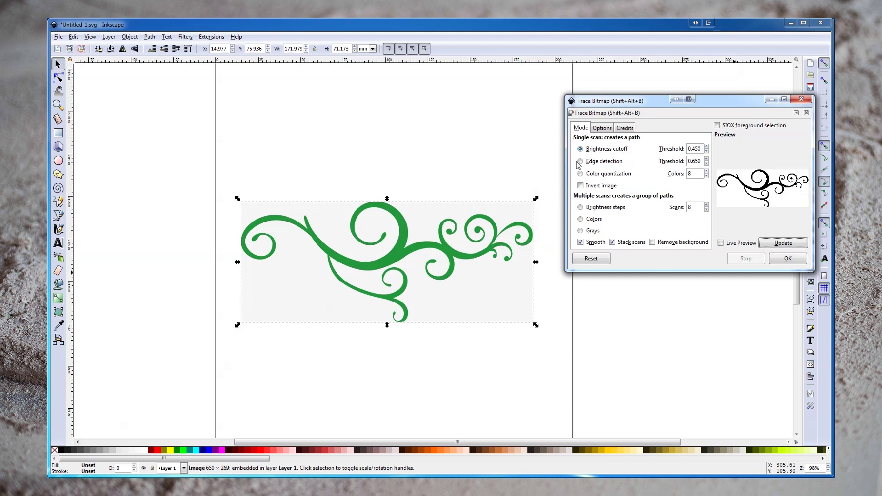
left_click(580, 161)
left_click(581, 149)
left_click(779, 261)
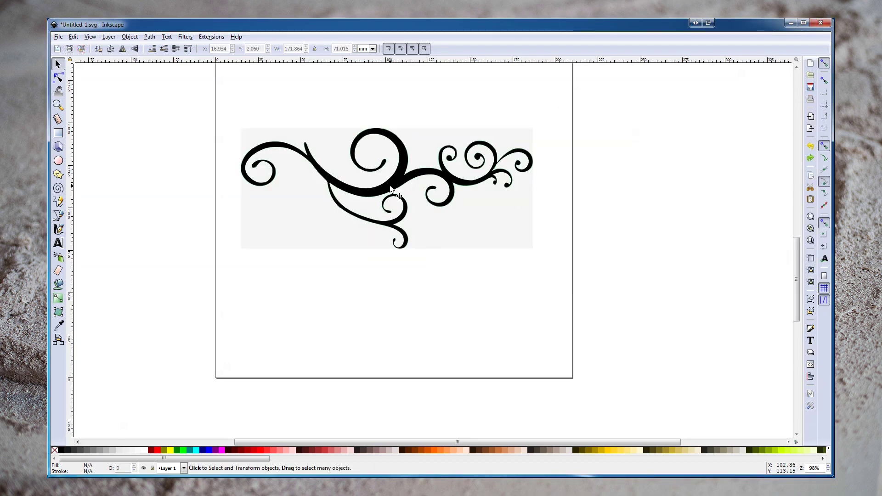
- Move the traced black vine below the original image, and delete the green bitmap
mouse_move(391, 188)
left_mouse_down()
mouse_move(392, 331)
mouse_move(393, 306)
mouse_move(393, 314)
left_mouse_up()
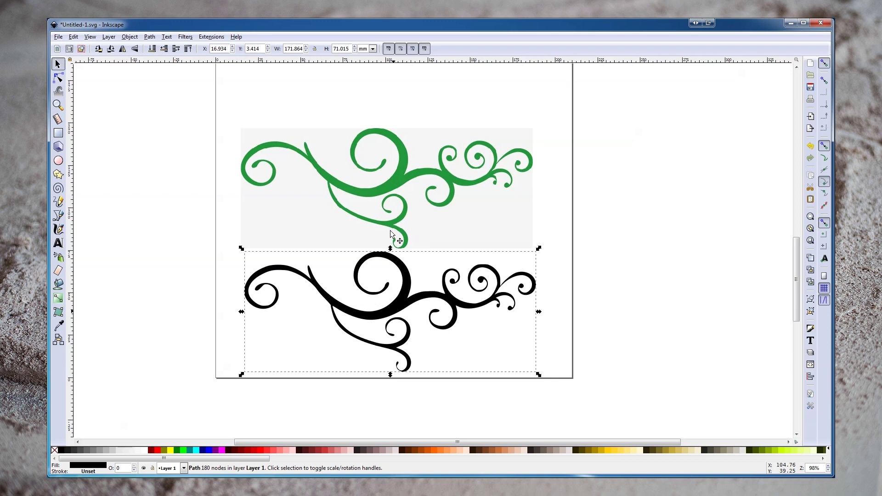
left_click(225, 116)
left_click_drag(233, 118, 542, 255)
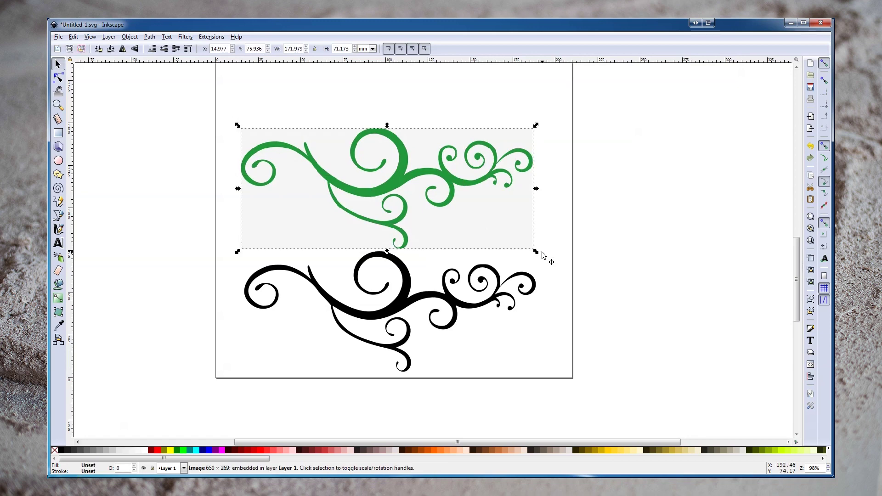
key("Delete")
- Save the traced vine as a new file named Inkscape in the Vectors folder
left_click(58, 37)
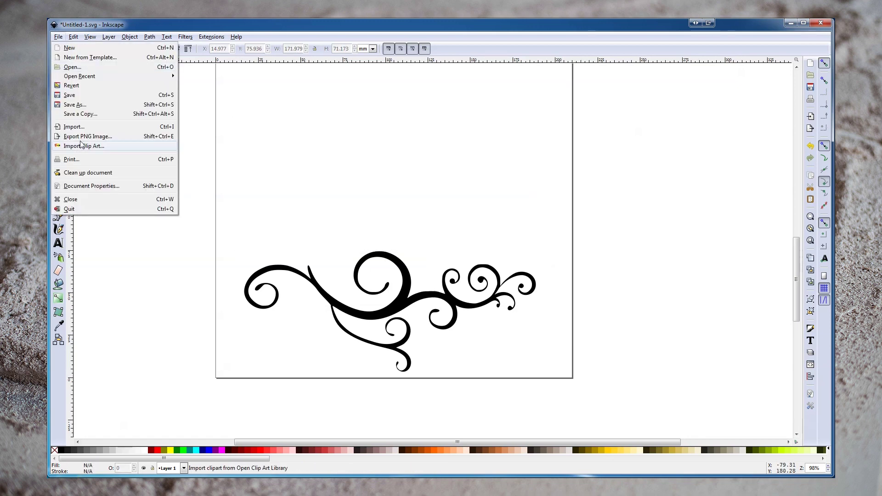
left_click(81, 111)
type("In")
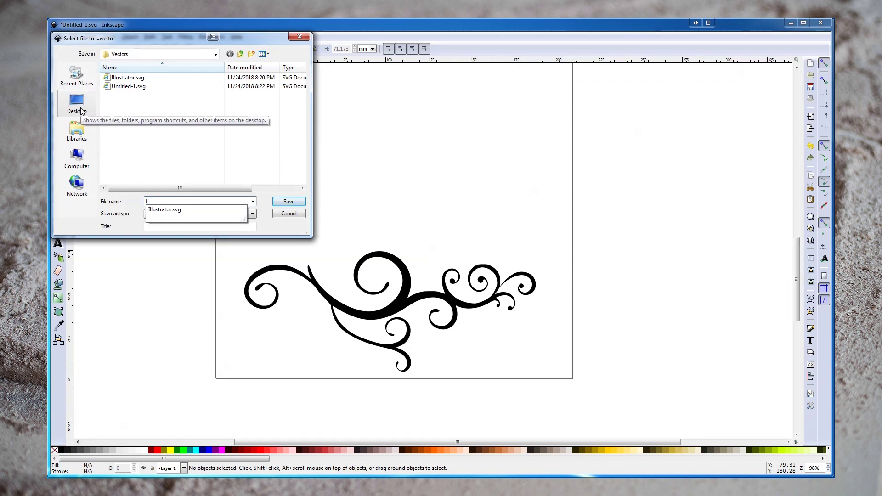
type("kscape")
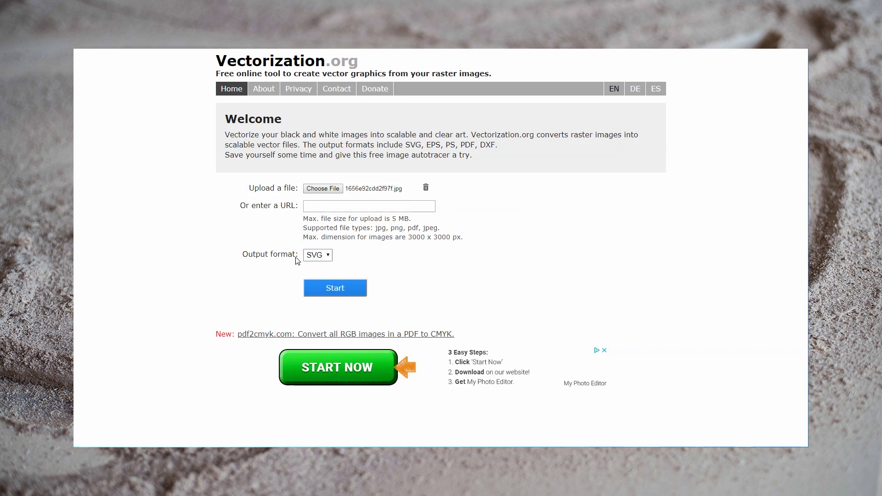
- Switch to Vectorization.org, convert the uploaded 1656e92cdd2f97f.jpg with SVG as the output format, and save the resulting file
left_click(310, 256)
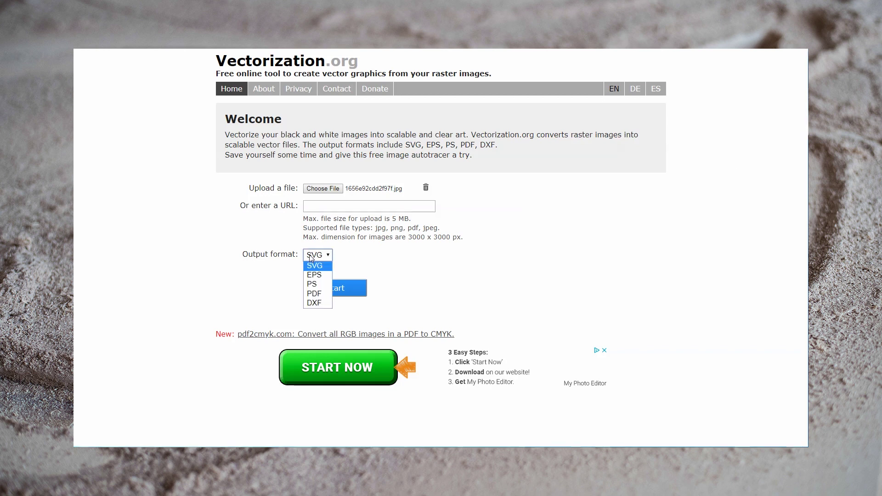
left_click(473, 249)
left_click(335, 290)
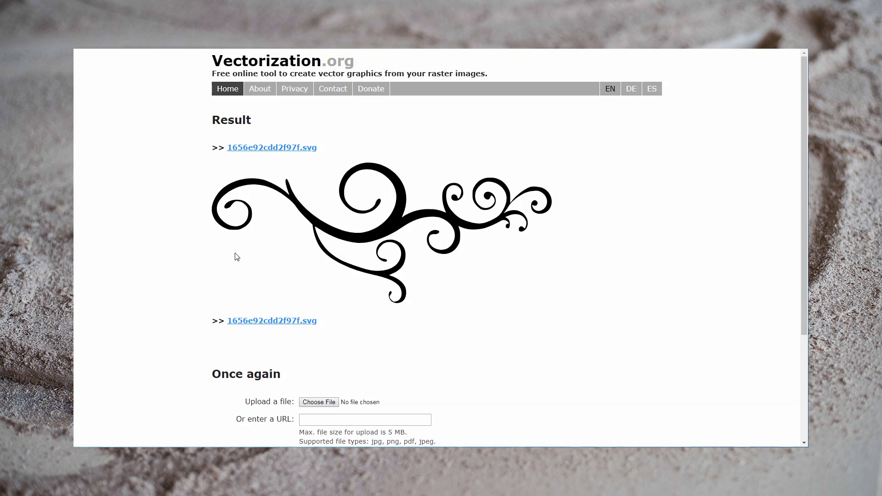
right_click(247, 322)
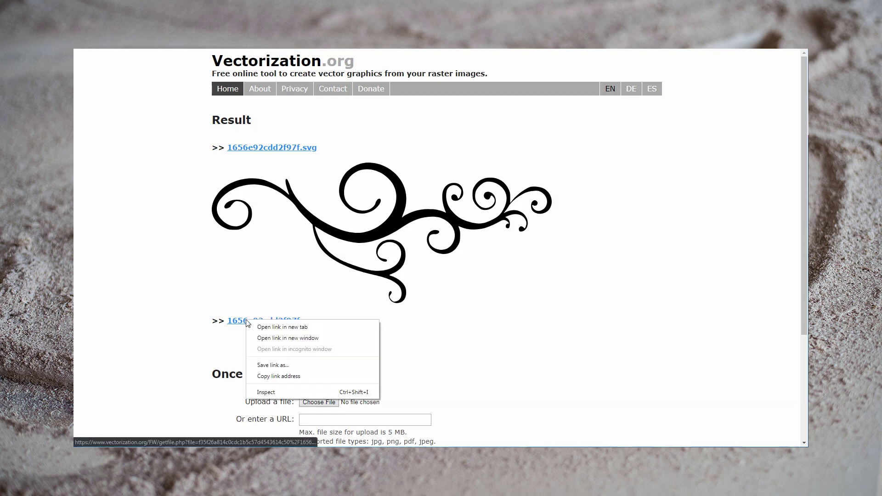
left_click(271, 365)
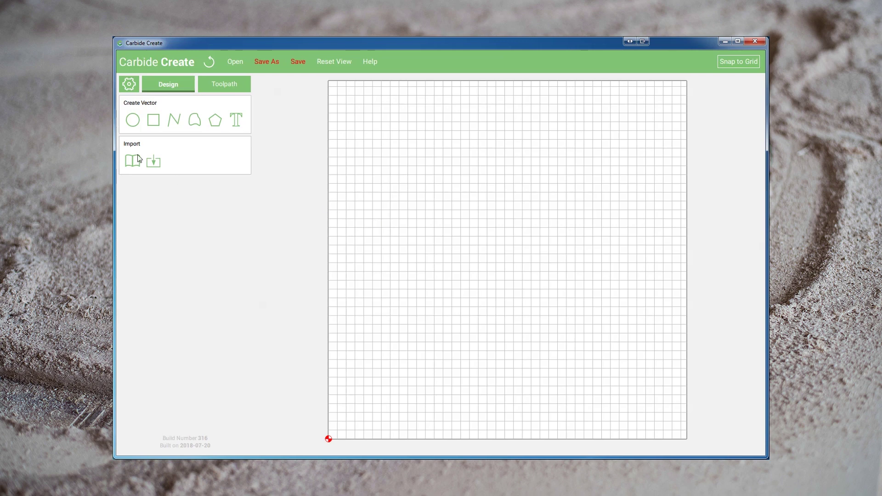
- Switch to Carbide Create, import the first vine vector file and place the vine across the upper edge of the grid
left_click(154, 161)
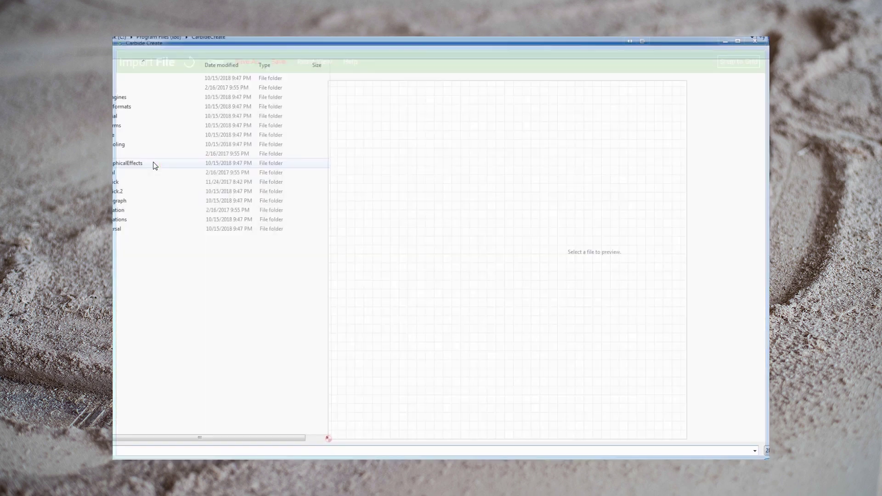
double_click(145, 167)
left_click_drag(639, 352, 429, 153)
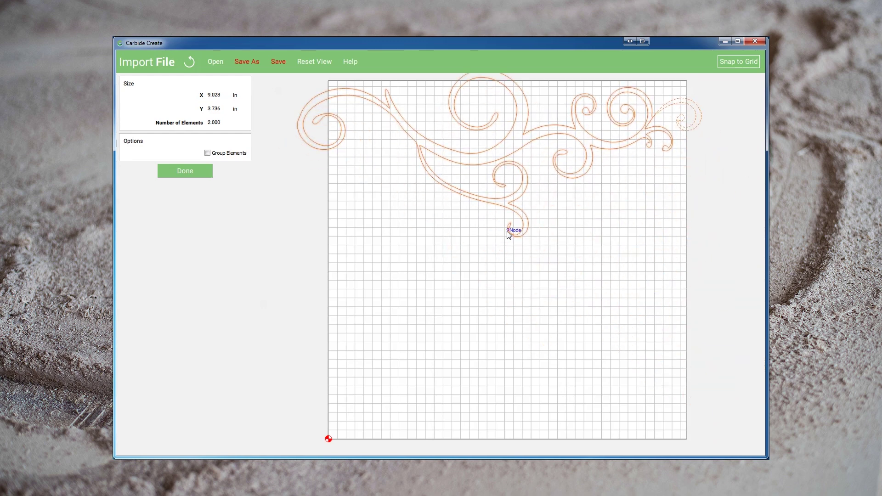
scroll(508, 234, "down", 2)
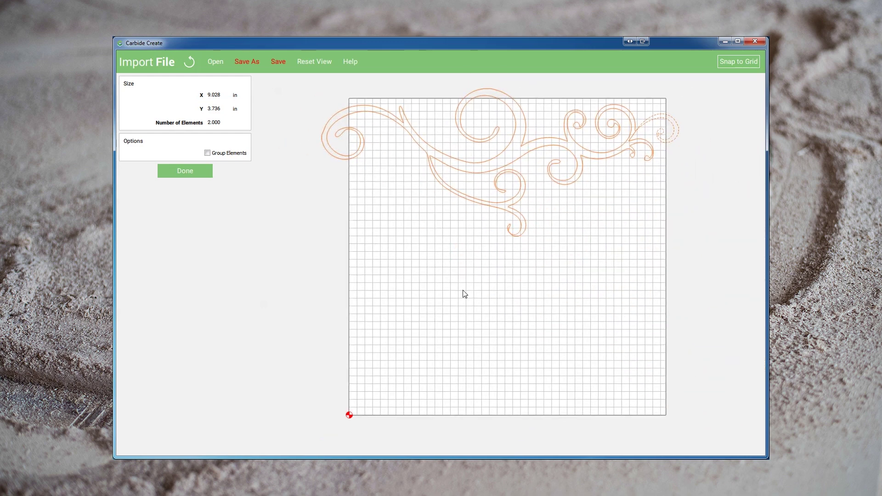
left_click(163, 170)
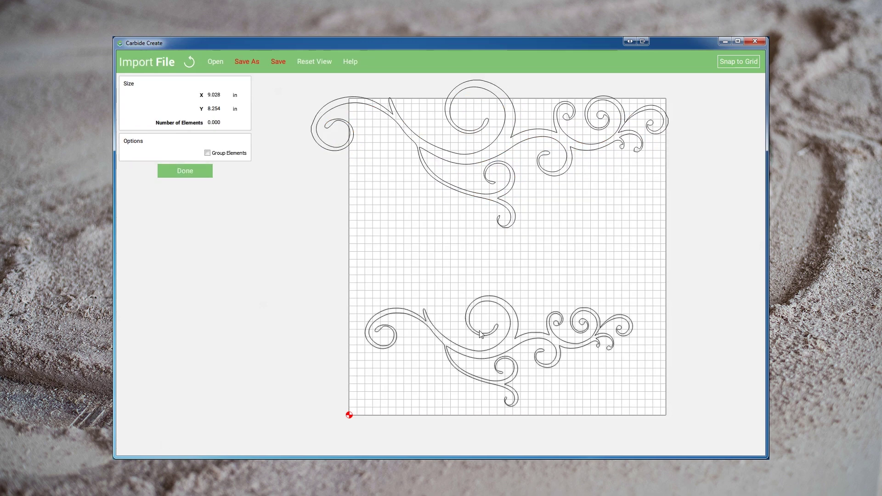
- Import the other two vine vectors, placing the smaller one across the middle of the grid and the larger one over the lower edge
left_click_drag(480, 334, 448, 252)
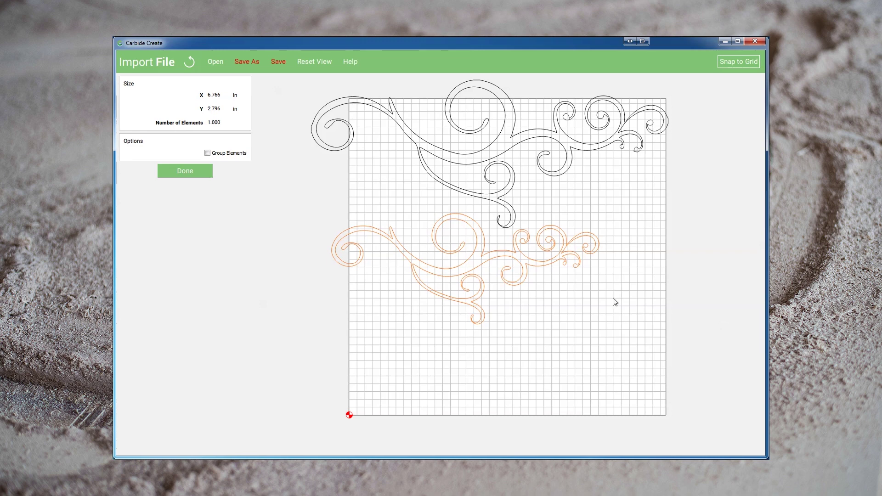
left_click(190, 168)
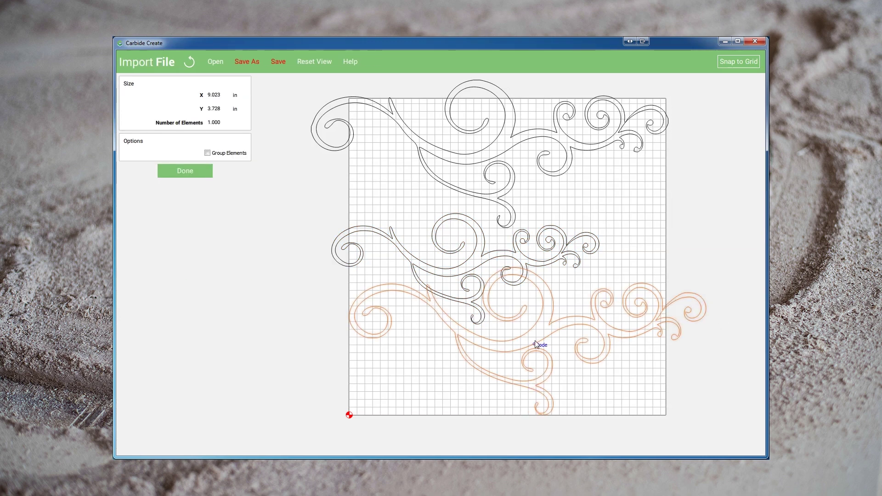
left_click_drag(537, 343, 559, 386)
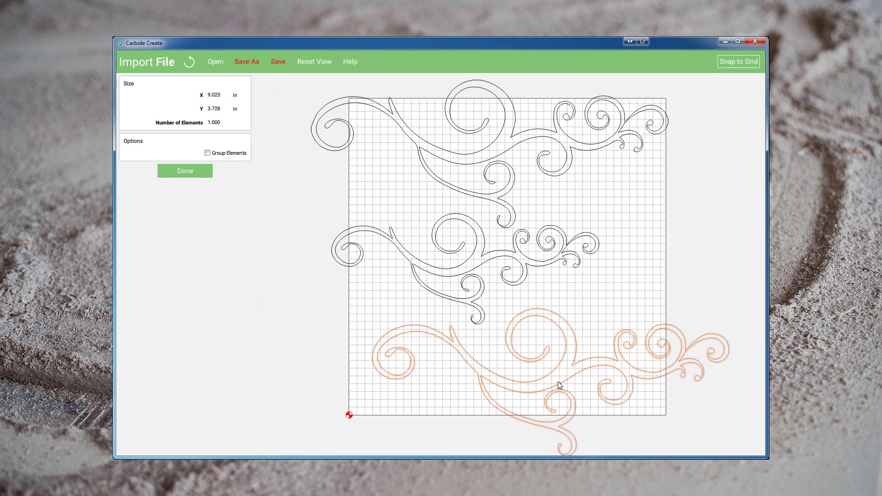
scroll(633, 299, "down", 2)
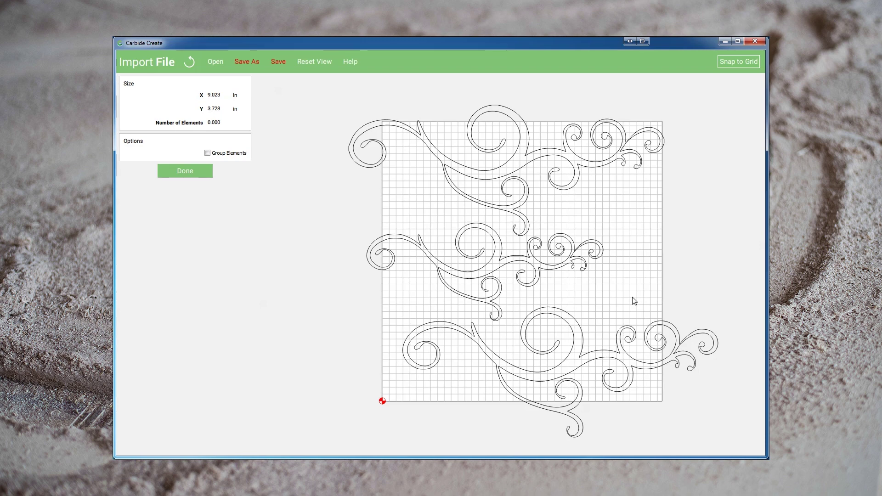
key("Return")
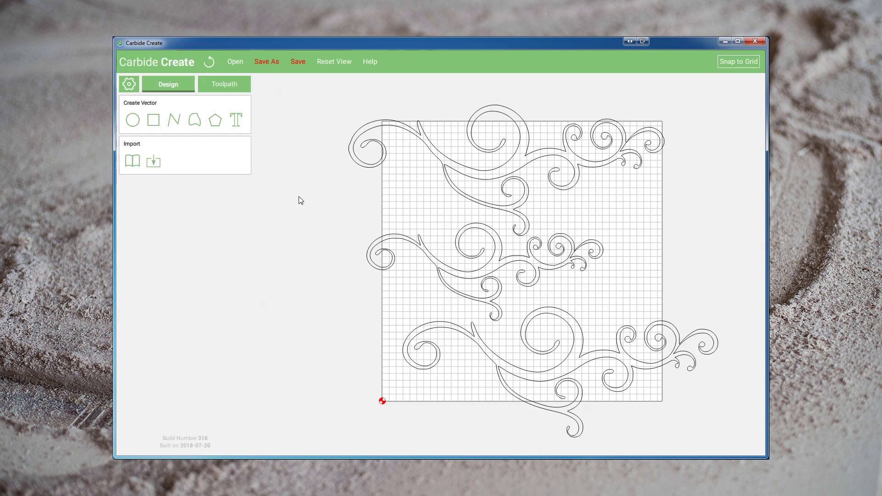